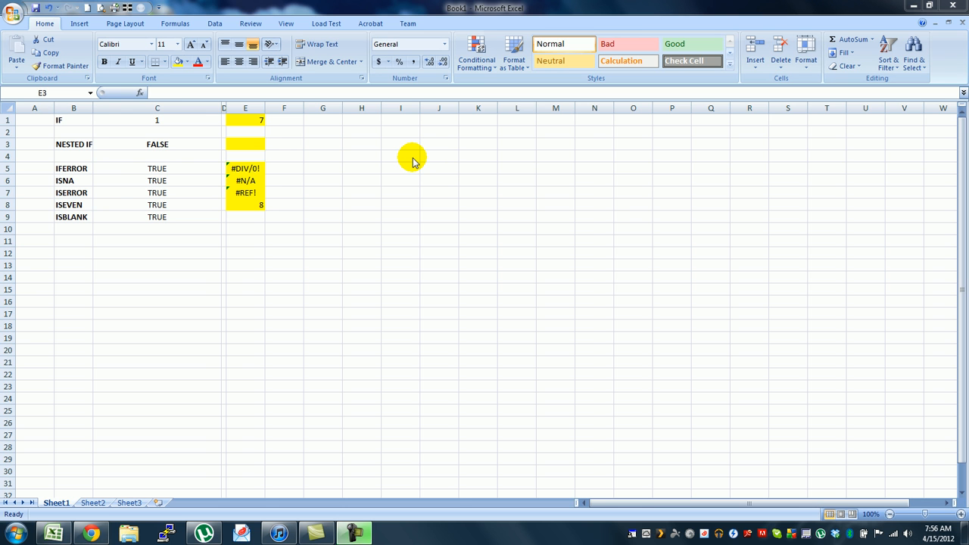
Step: Display the worksheet's formulas to inspect the IF formula in C1, and return to the calculated values
key("ctrl+grave")
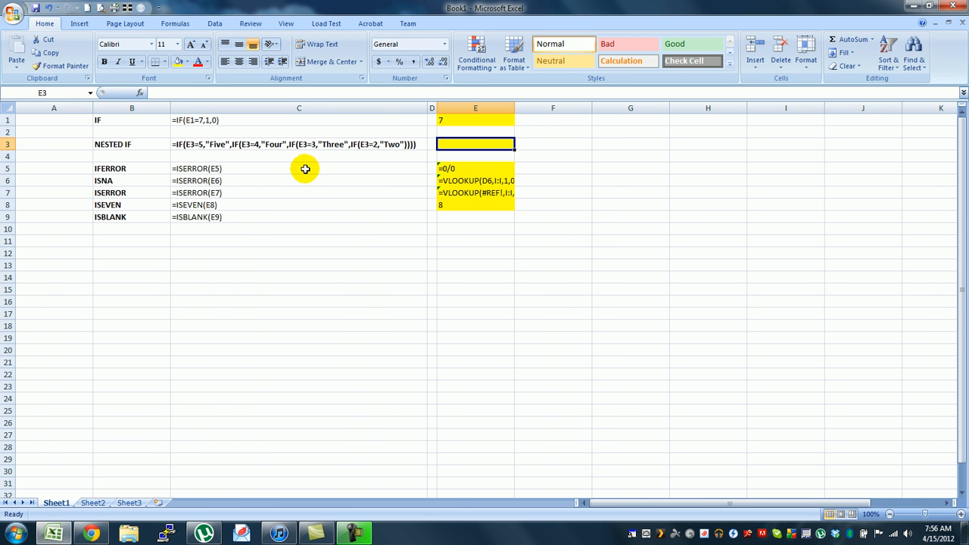
left_click(218, 119)
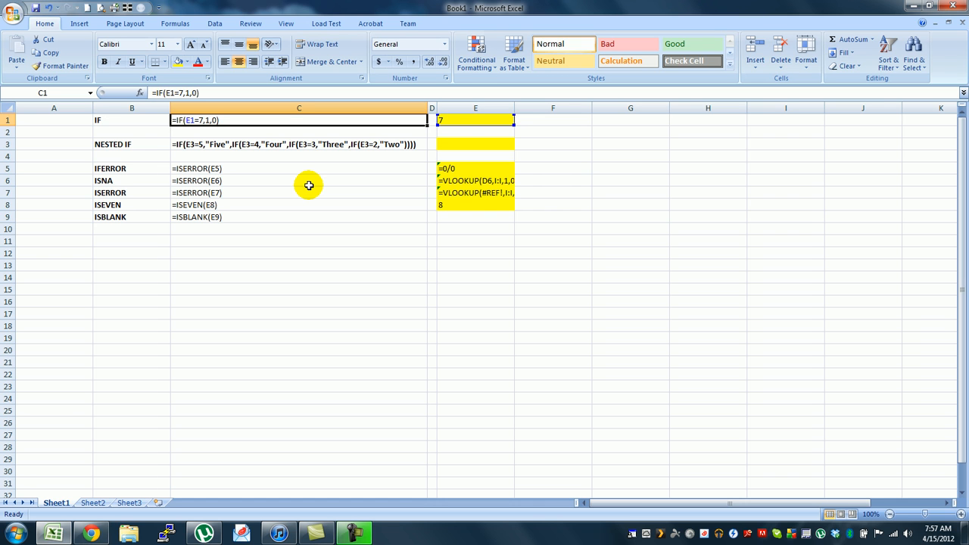
key("Return")
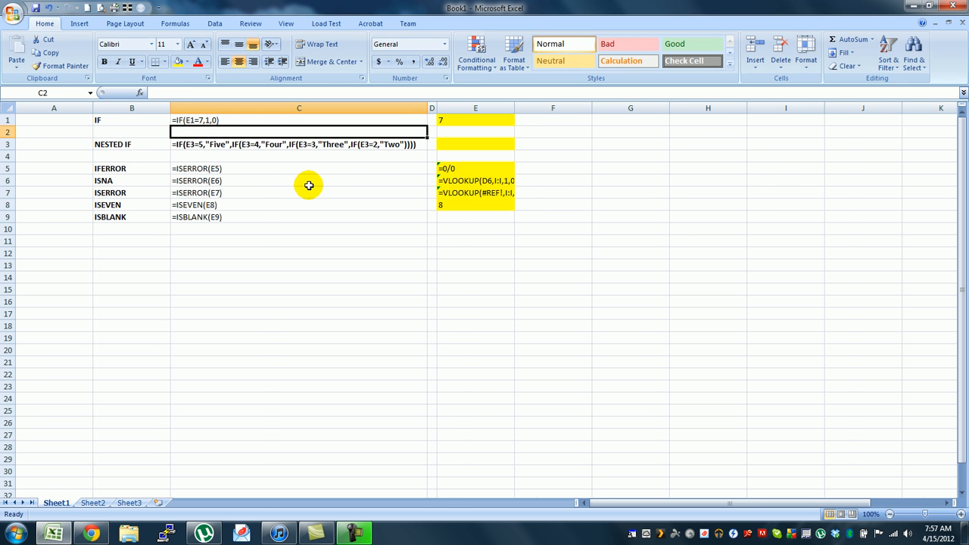
key("ctrl+grave")
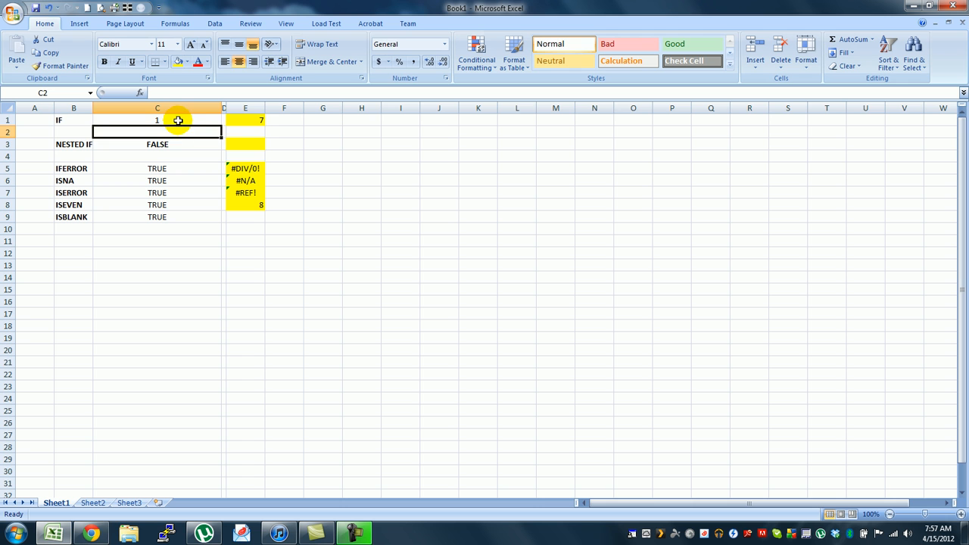
Step: Set cell E1 to 5 to test the false case of the IF formula
left_click(246, 119)
left_click(289, 125)
left_click(289, 126)
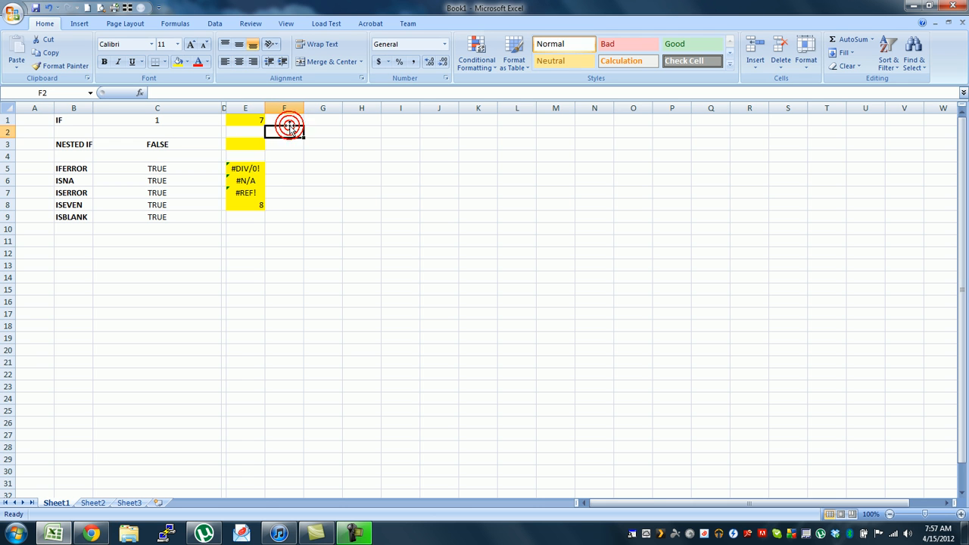
key("Up")
key("Left")
type("5")
key("Return")
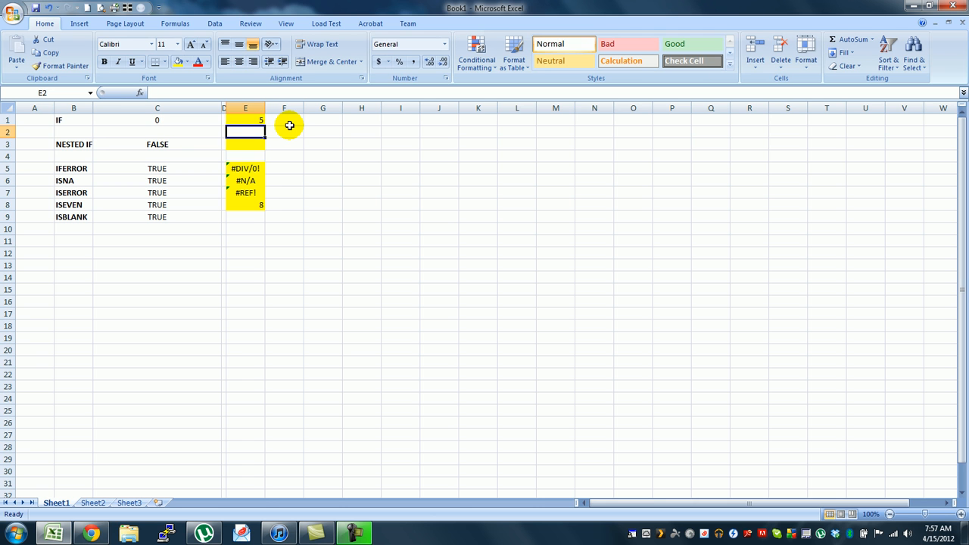
Step: Replace the value in E1 with the text x to test the IF formula against text
key("Up")
type("x")
key("Return")
Step: Enter the formula =5+2 in E1 to test the IF formula against a calculated value
key("Up")
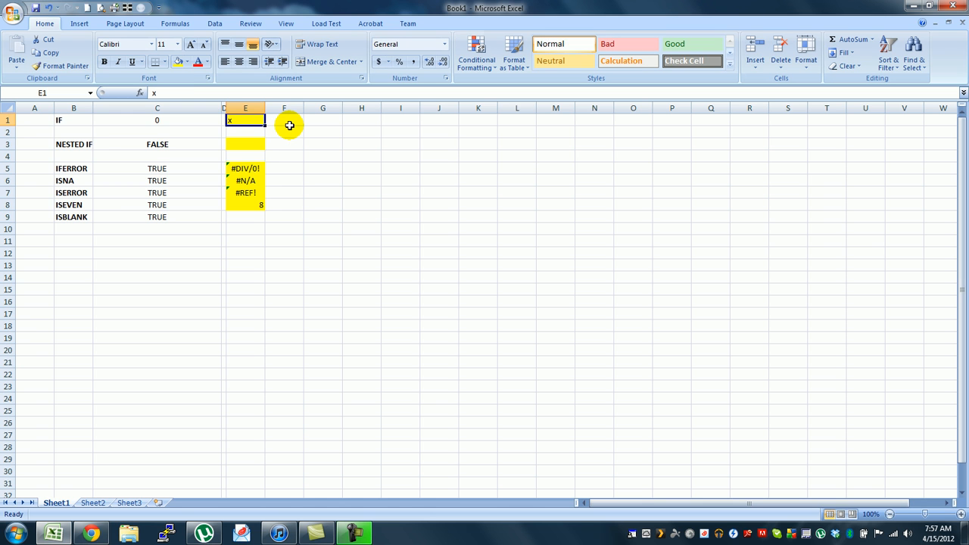
type("=")
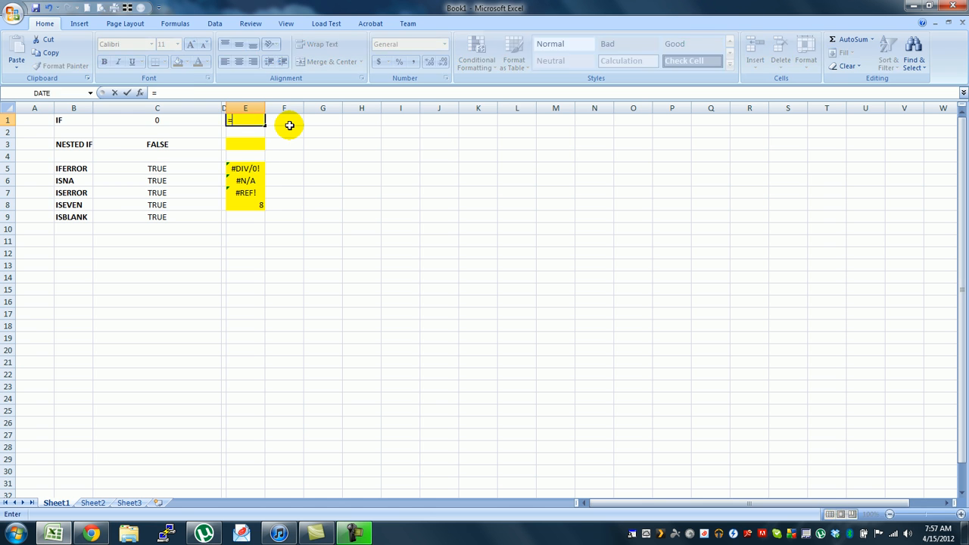
key("BackSpace")
type("5")
key("Escape")
type("=5")
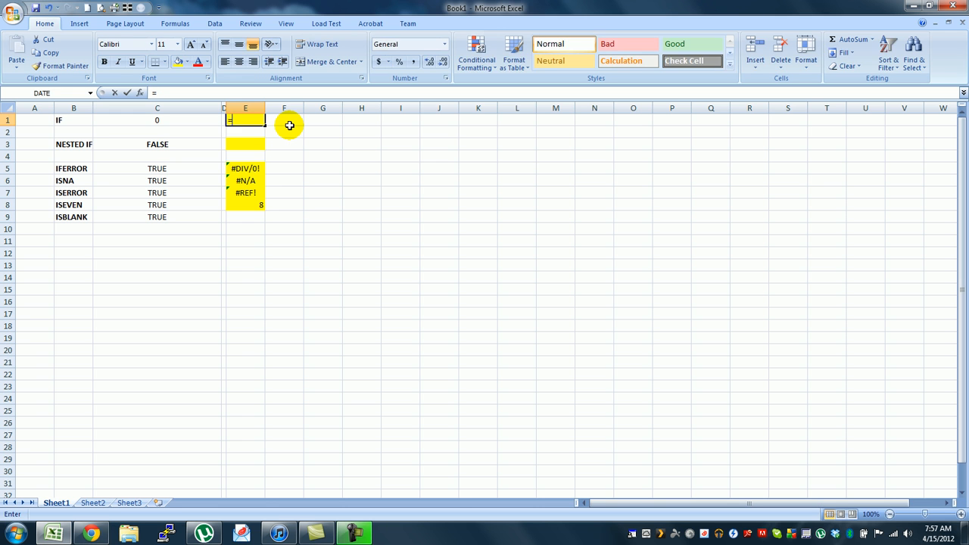
type("+2")
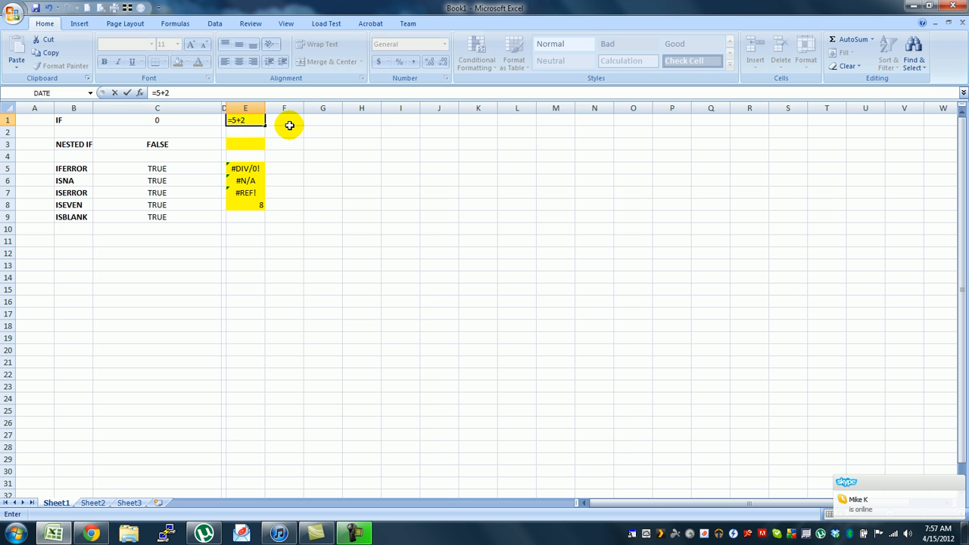
key("Return")
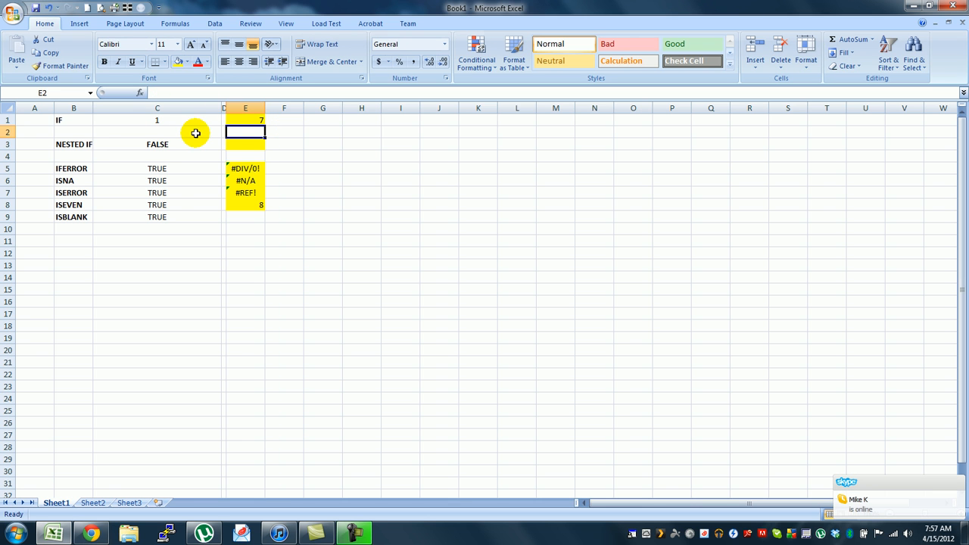
Step: Switch the sheet to formula display and examine the logical test and results of C1's IF formula
key("ctrl+grave")
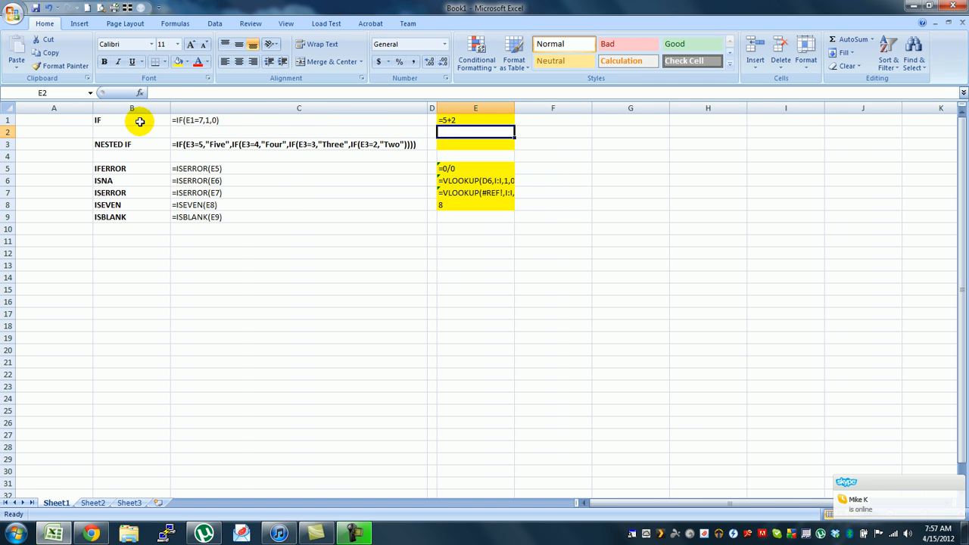
left_click(207, 121)
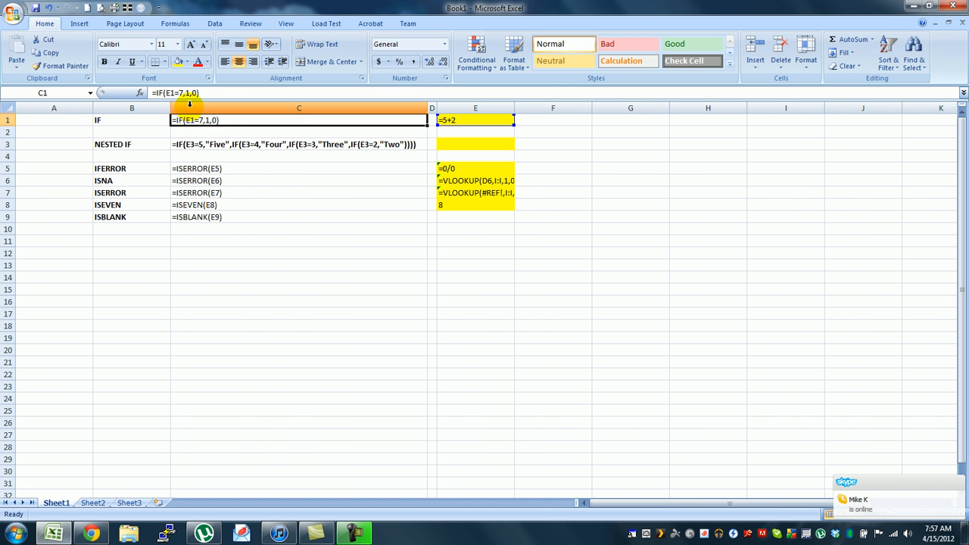
left_click(307, 223)
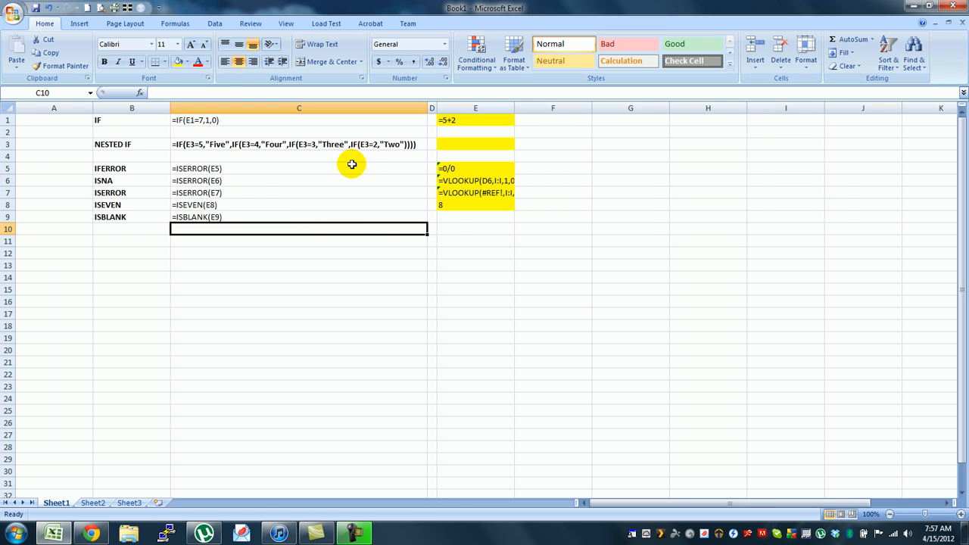
key("ctrl+grave")
key("ctrl+grave")
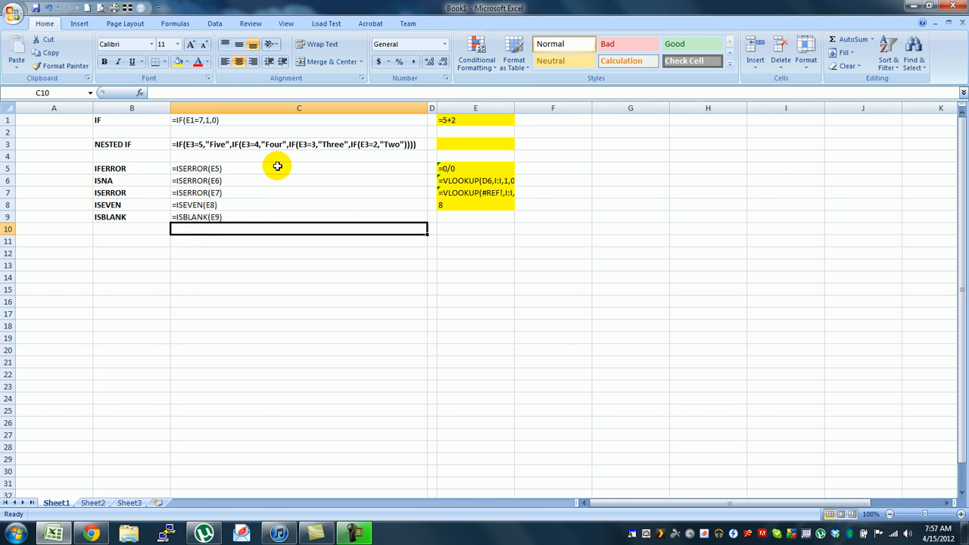
Step: Examine each condition of the nested IF formula in C3, leaving the formula unedited
double_click(182, 144)
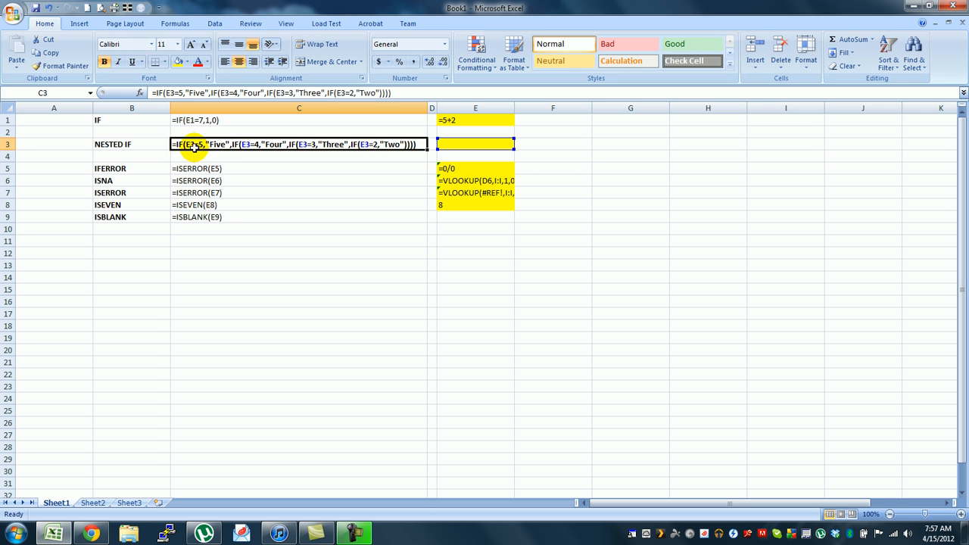
double_click(171, 92)
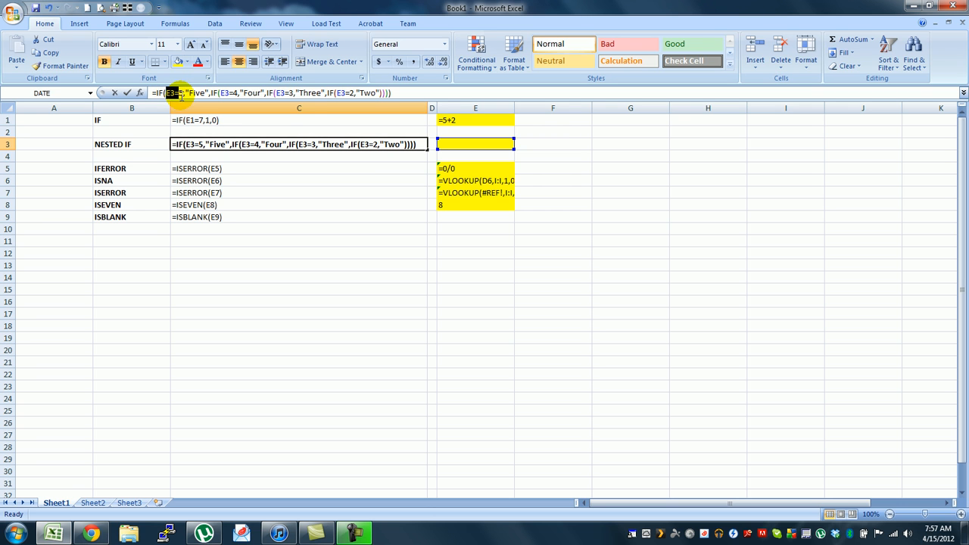
left_click(186, 92)
left_click_drag(188, 92, 265, 92)
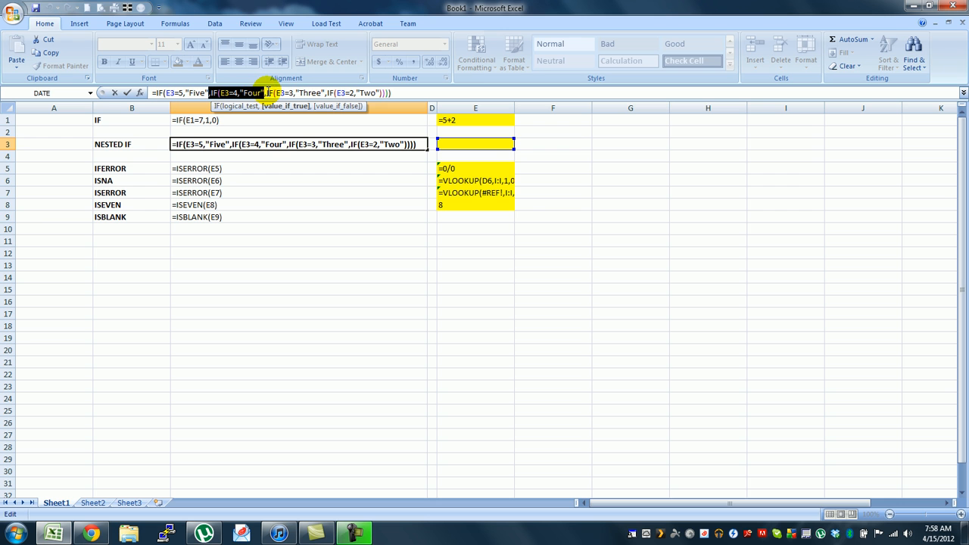
left_click_drag(266, 93, 294, 93)
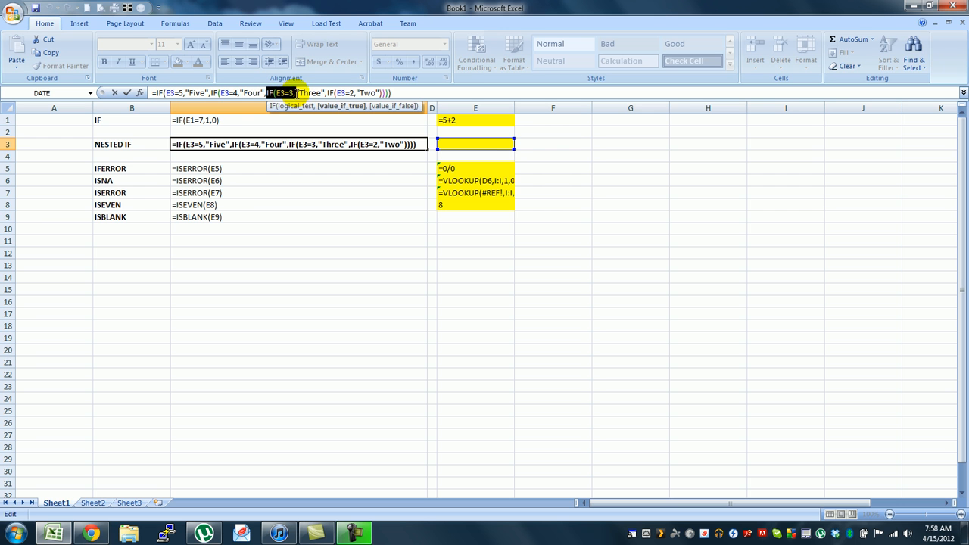
left_click(327, 93)
left_click_drag(330, 92, 372, 98)
key("Delete")
key("Escape")
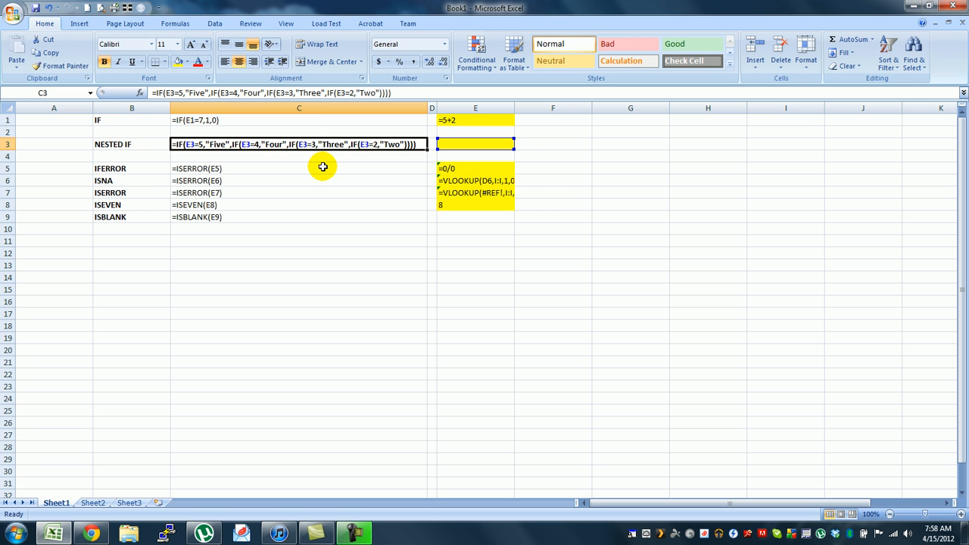
Step: Replace the closing parentheses of C3's nested IF formula with a further condition, IF(E3=1,"One"
left_click(380, 92)
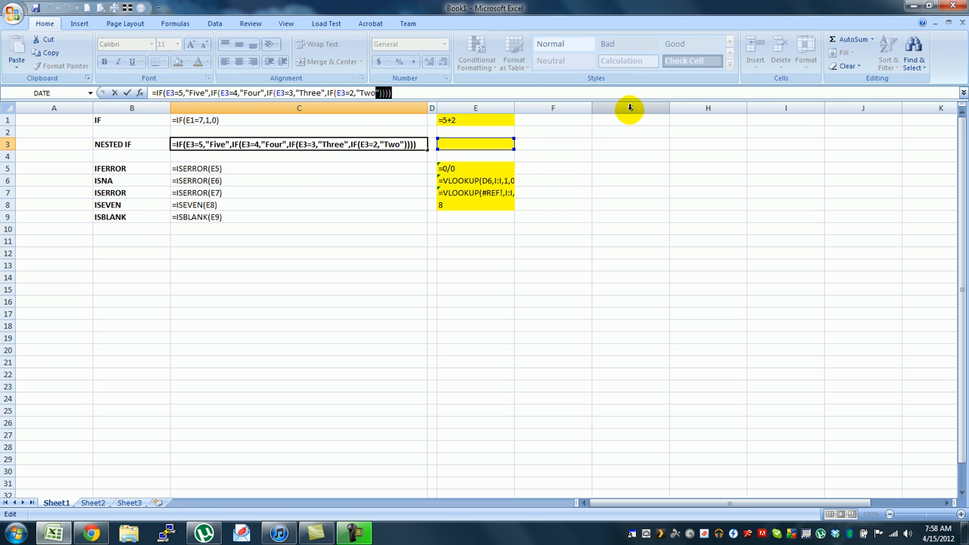
key("BackSpace")
key("BackSpace")
key("BackSpace")
key("BackSpace")
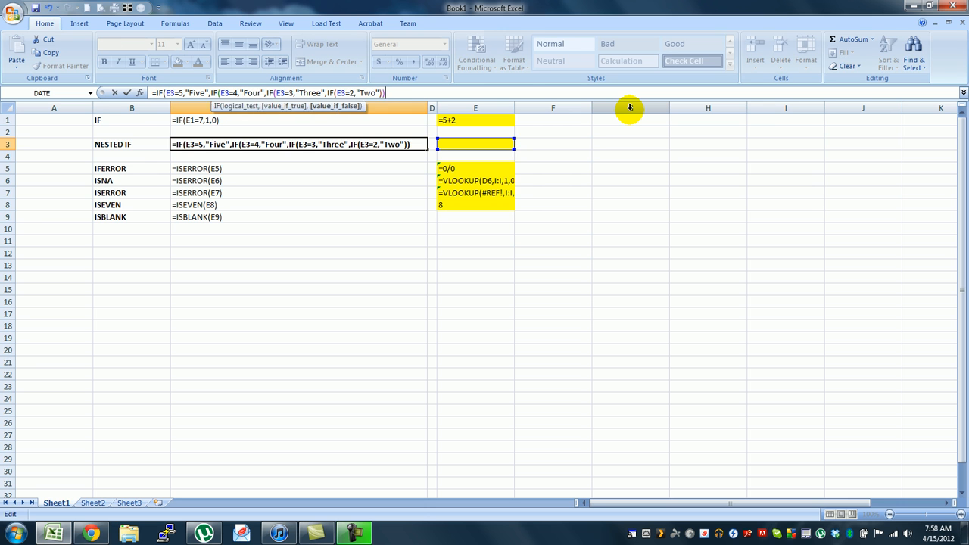
type(",IF")
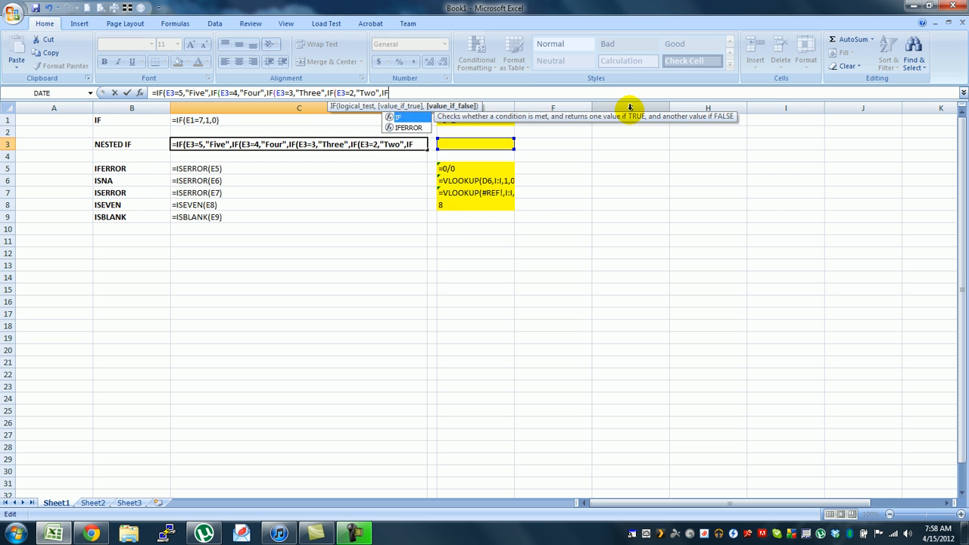
type("(")
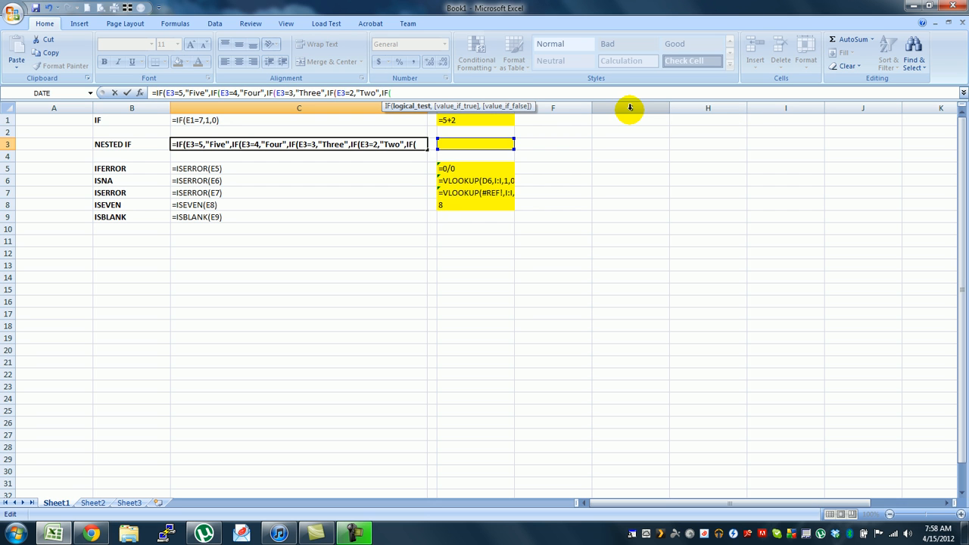
type("E3=1,\"One\"")
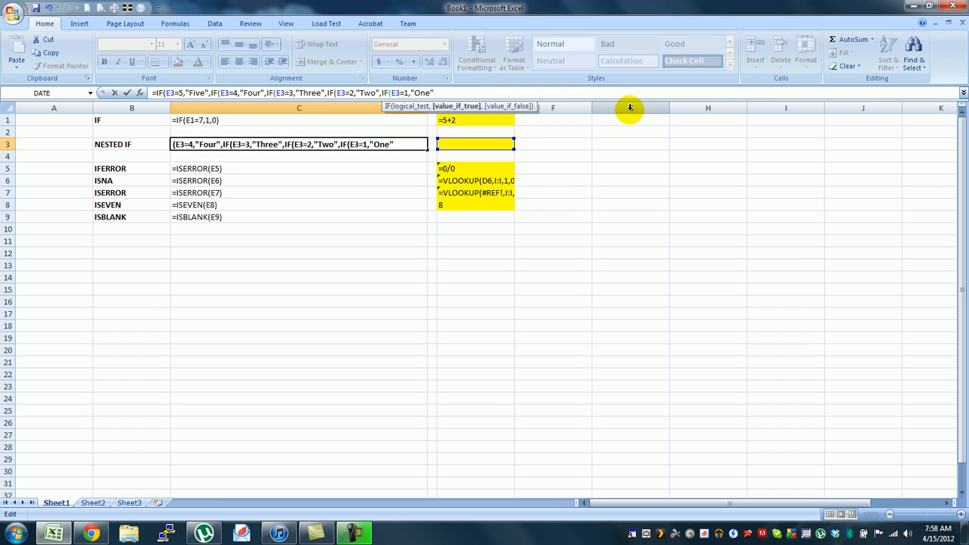
Step: Add "x" as the final value_if_false in C3's formula and close all five nested IFs
type(",\"x\"")
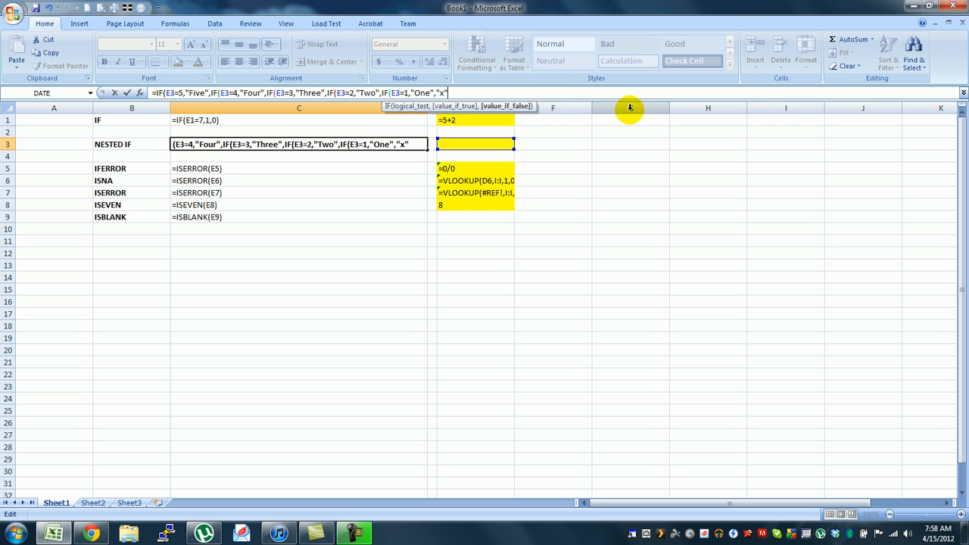
type(")))))")
key("Return")
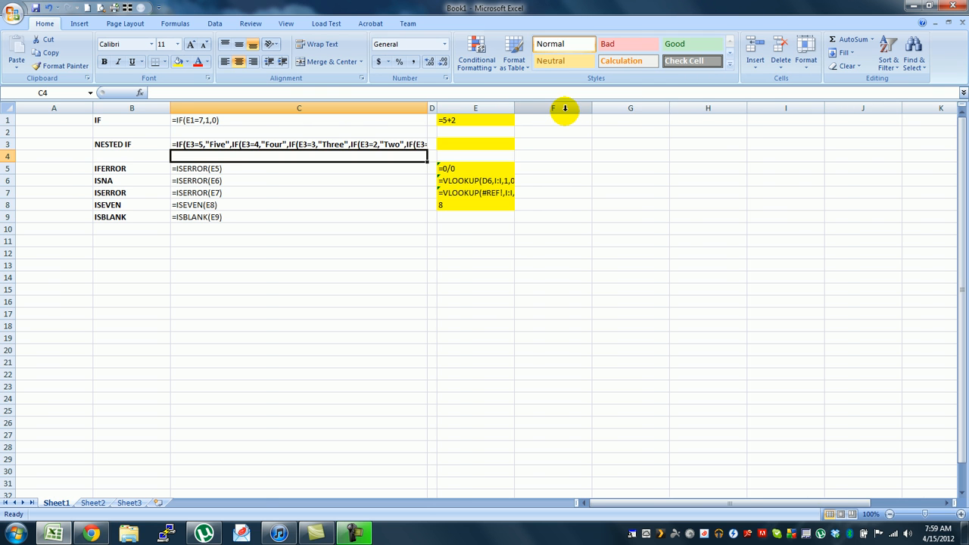
Step: Switch the sheet back to calculated values and set cell E1 to 5
key("ctrl+grave")
left_click(257, 144)
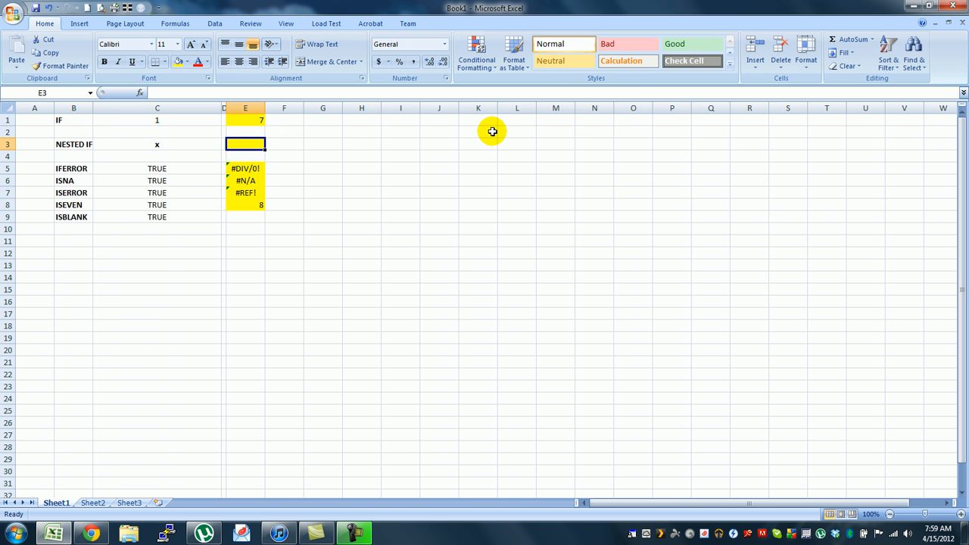
left_click(174, 119)
left_click(239, 121)
left_click(240, 120)
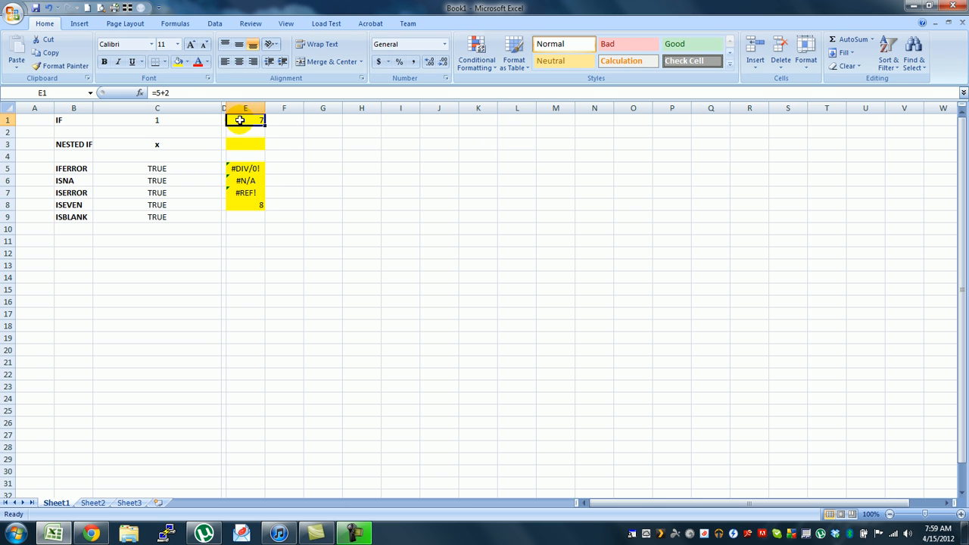
type("5")
key("Return")
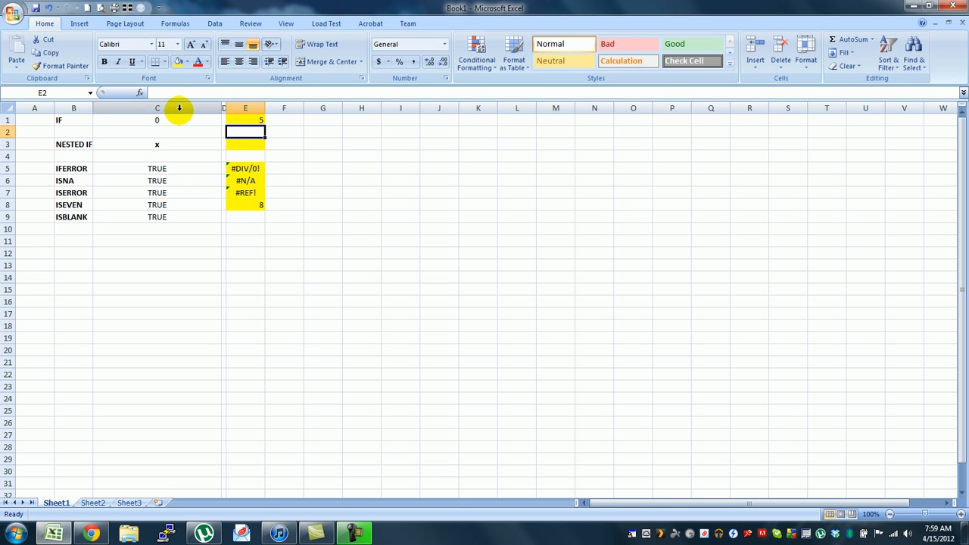
Step: Review the nested IF formula in C3 and test it by entering 5 in E3
left_click(159, 145)
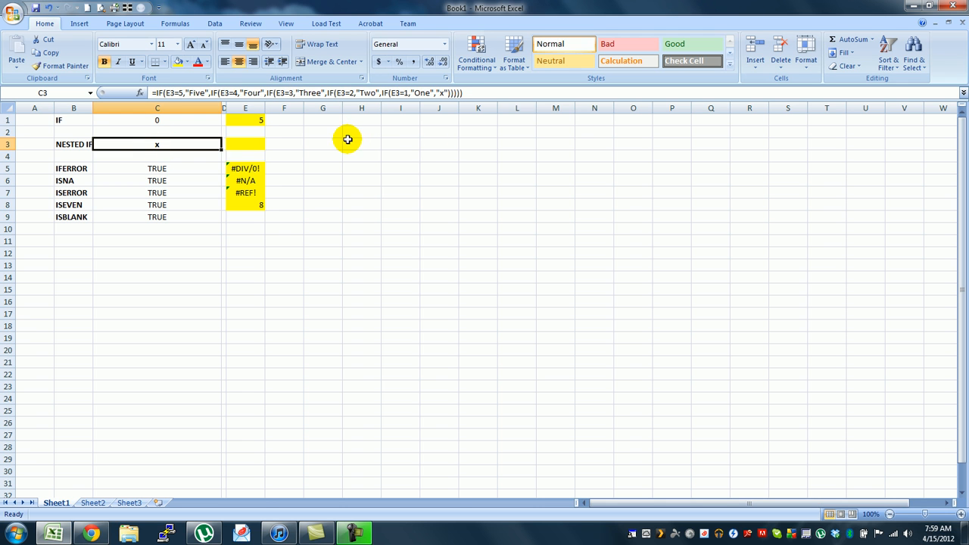
left_click(255, 146)
type("5")
key("Return")
key("Up")
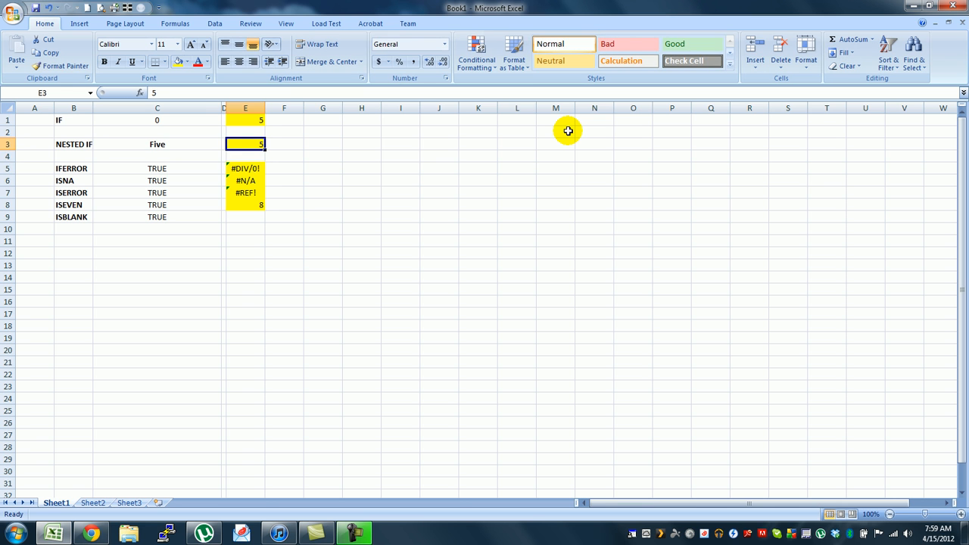
Step: Test the nested IF formula by entering 4, 1, 2, 3 and finally 9 in E3
type("4")
key("Return")
key("Up")
type("1")
key("Return")
key("Up")
type("2")
key("Return")
key("Up")
type("3")
key("Return")
key("Up")
type("9")
key("Return")
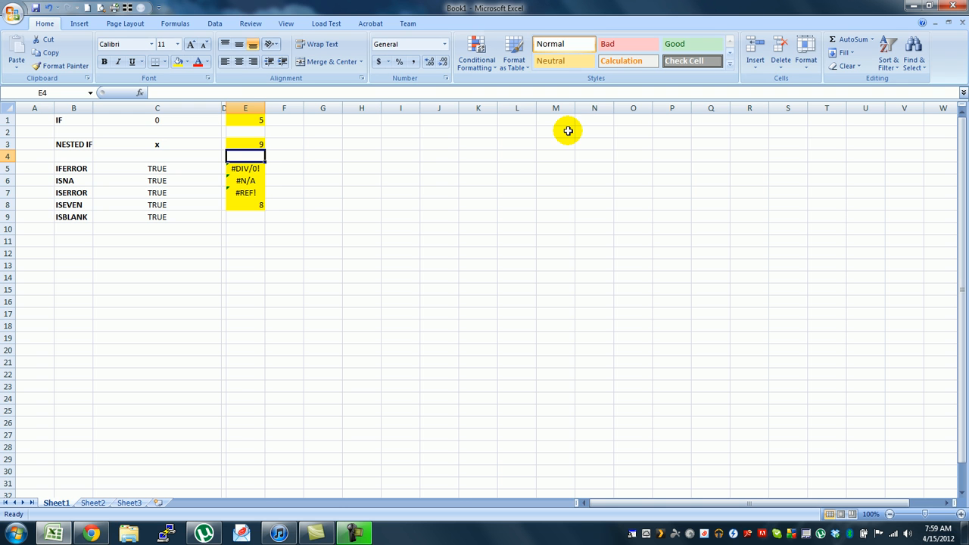
Step: Replace the final value_if_false "x" in C3's nested IF formula with "FALSE"
left_click(171, 144)
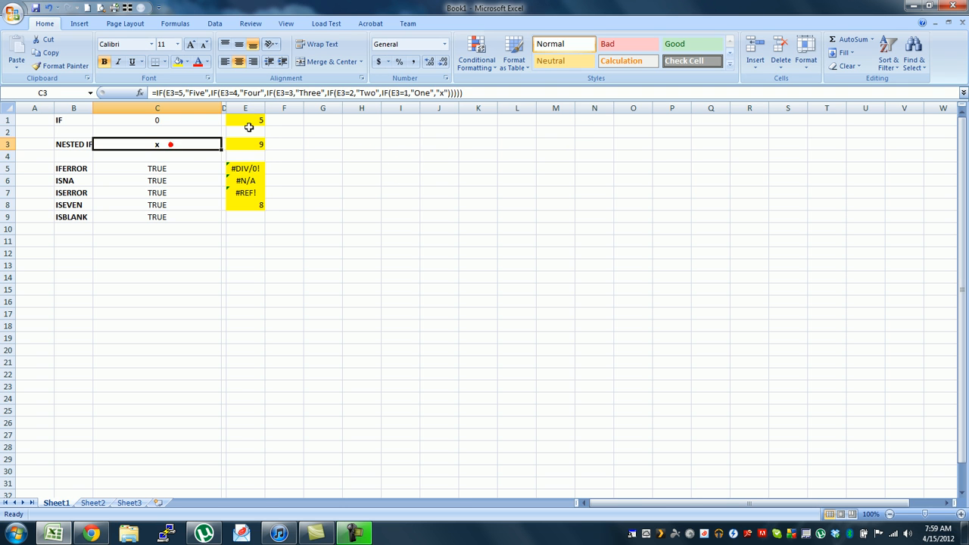
left_click(444, 92)
left_click(443, 92)
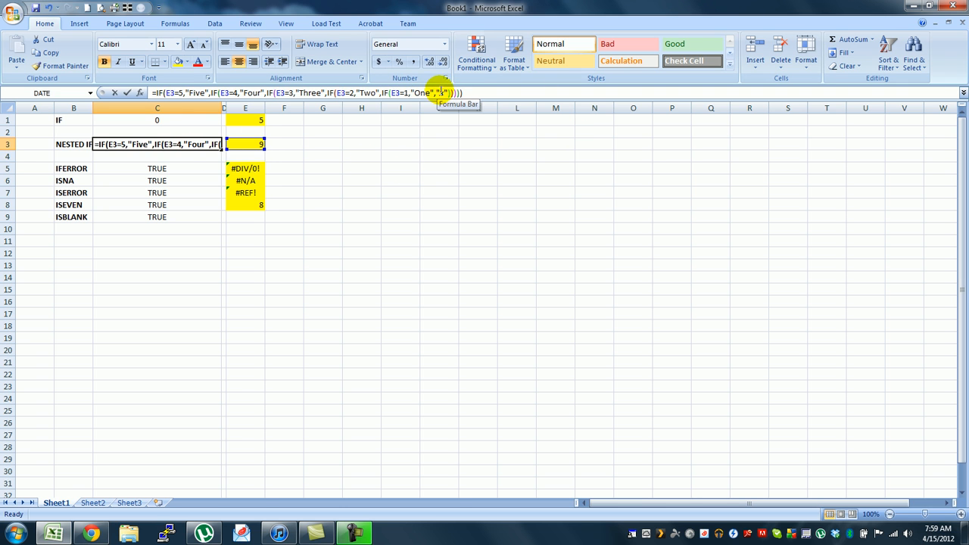
type("FA")
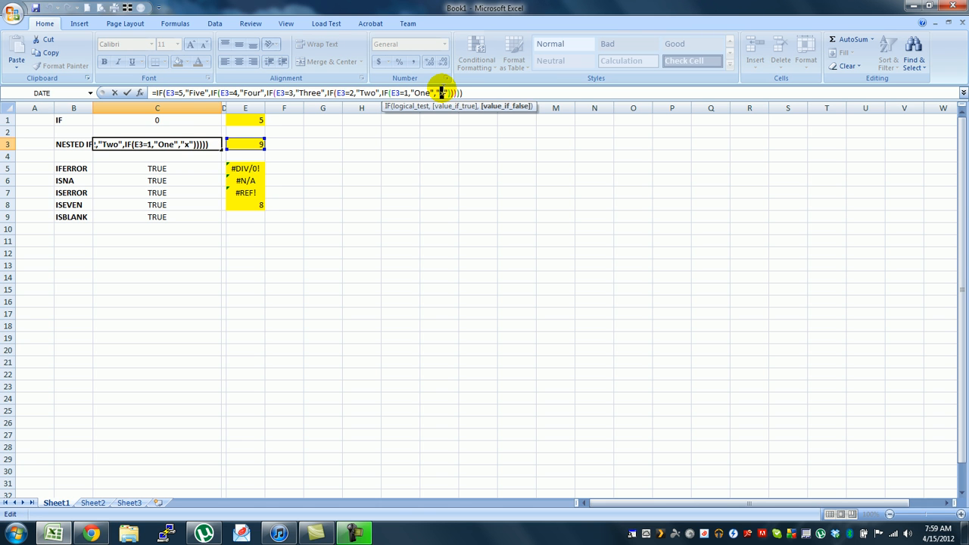
type("LSE")
key("Return")
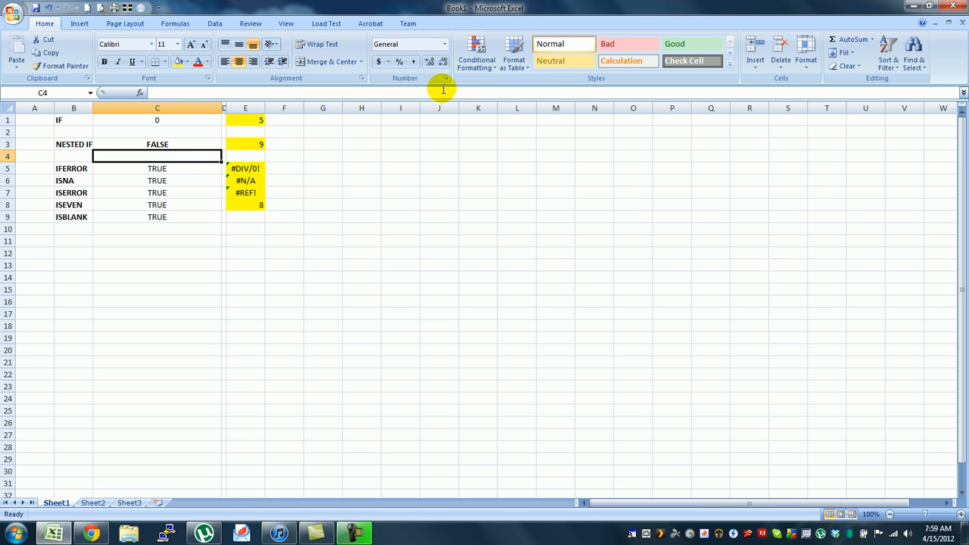
Step: Display the sheet's formulas, fit column C's width to the full nested IF formula, and return to calculated values
left_click(255, 145)
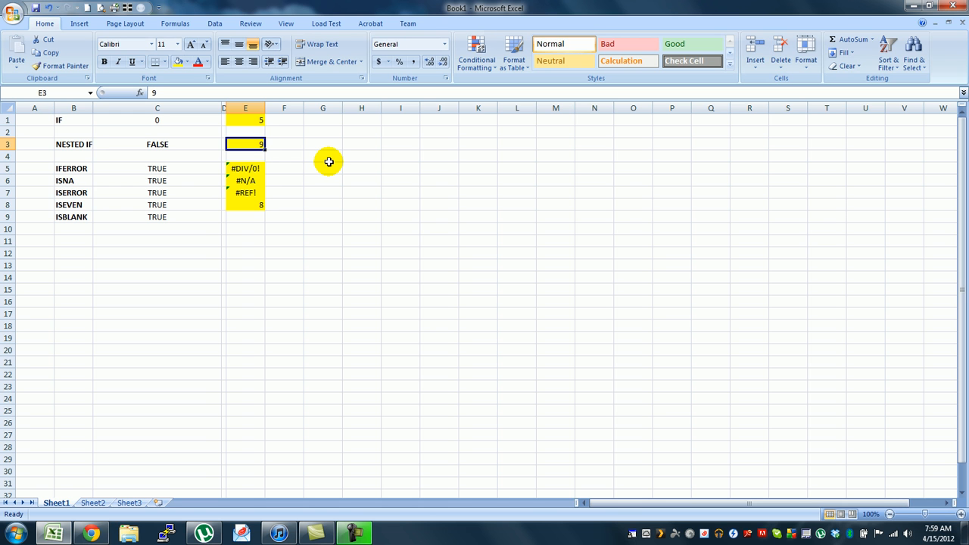
key("ctrl+grave")
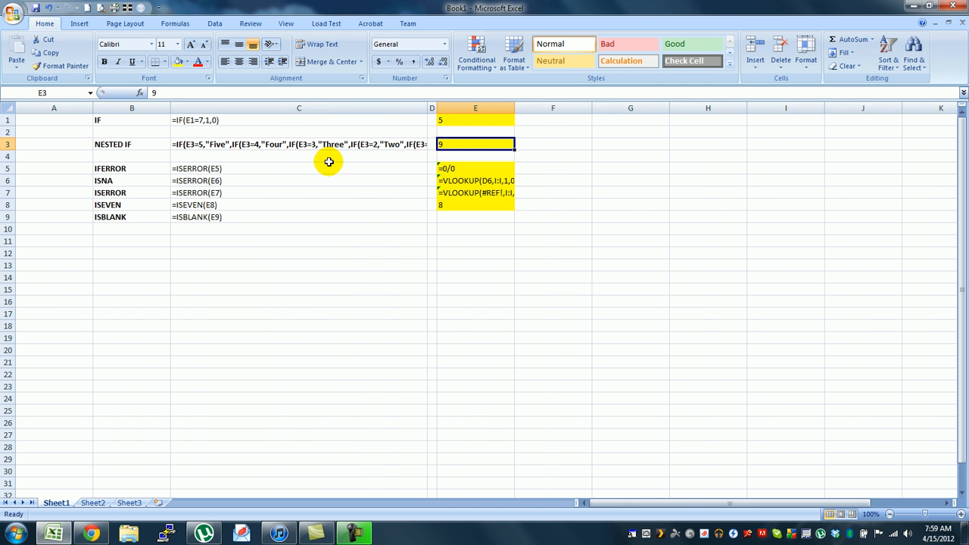
left_click(430, 107)
double_click(427, 107)
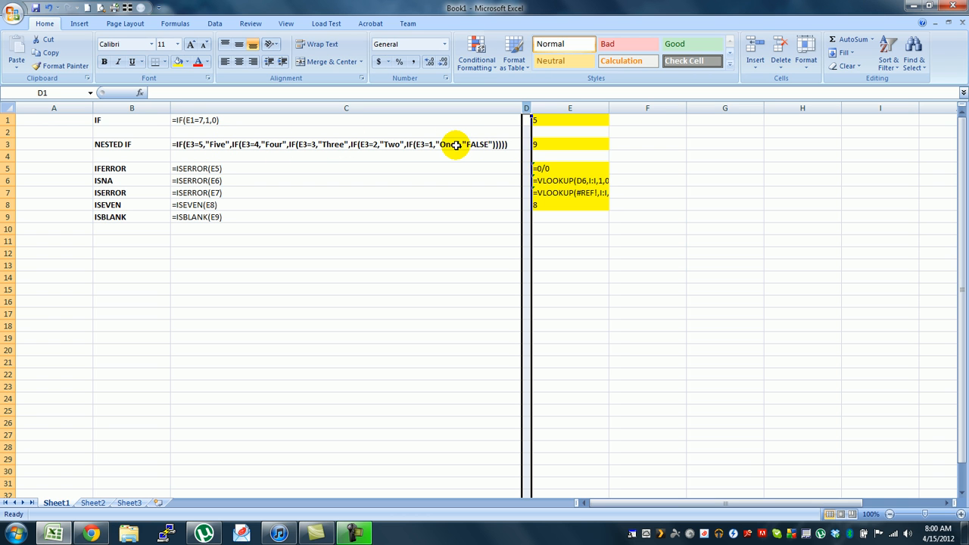
key("ctrl+grave")
left_click(403, 165)
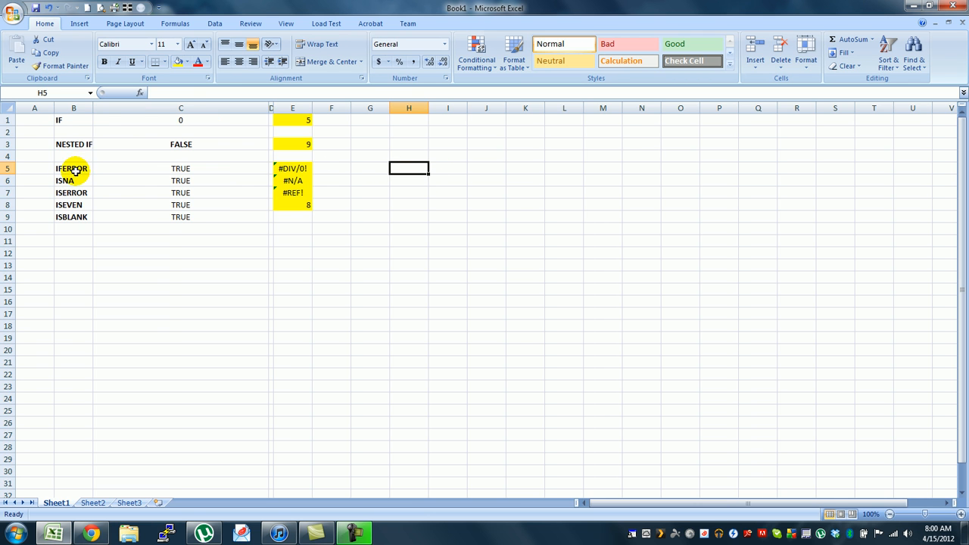
Step: Correct the label in B5 to ISERROR so it matches the function used in C5
mouse_move(76, 168)
left_mouse_down()
mouse_move(195, 167)
mouse_move(75, 167)
left_mouse_up()
left_click(129, 167)
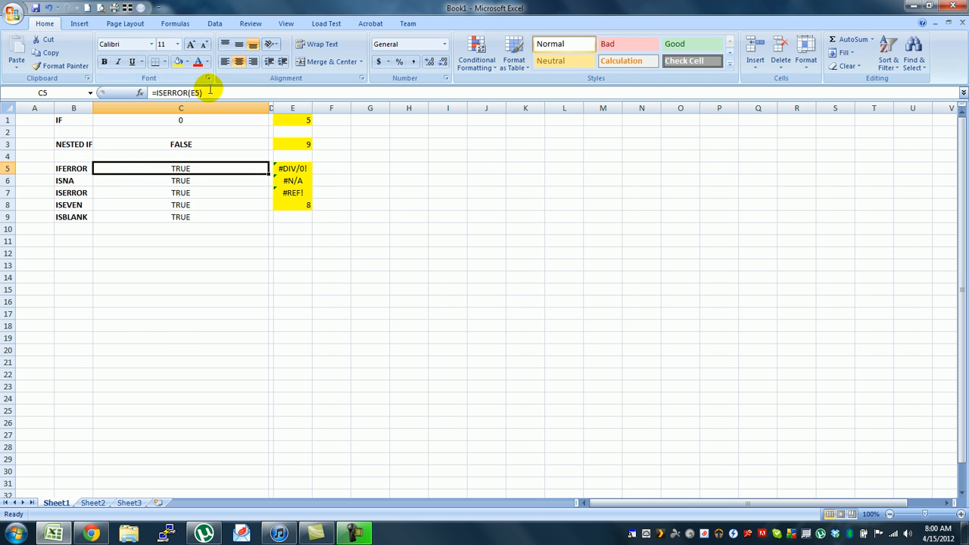
double_click(59, 168)
left_click(44, 167)
double_click(59, 168)
left_click_drag(59, 169, 65, 168)
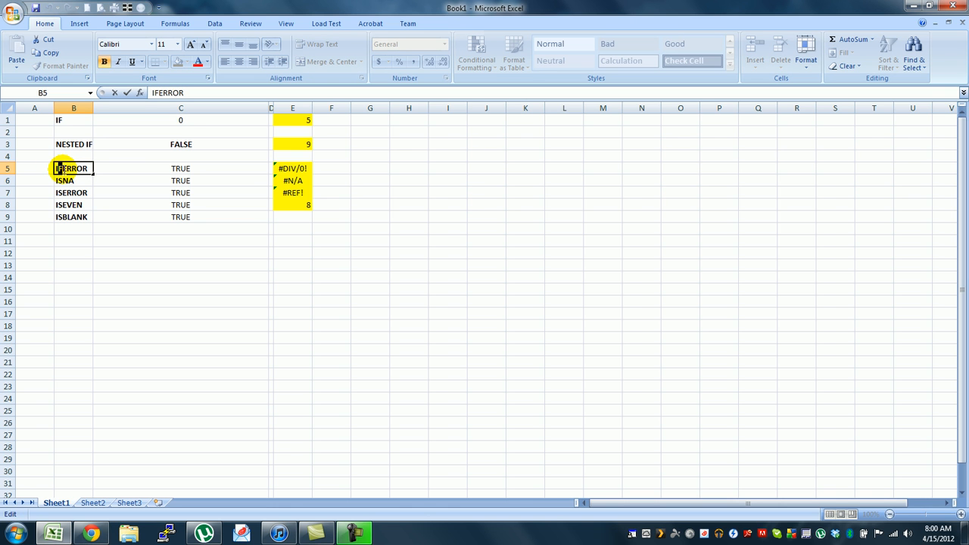
type("S")
left_click(156, 191)
Step: Review the ISERROR formula in C5 and the division in E5, and test the formula by entering 1 in E5
left_click(183, 165)
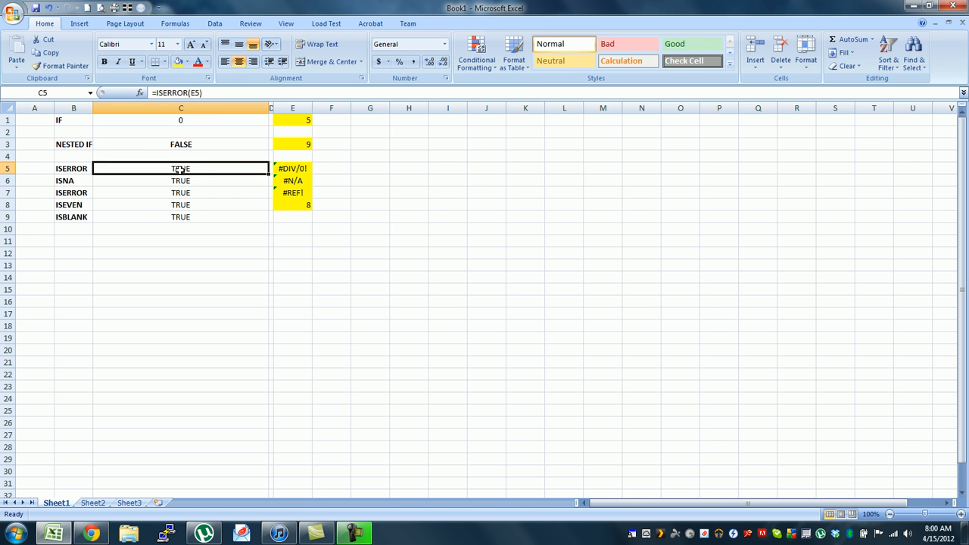
left_click(284, 171)
left_click(185, 168)
left_click(186, 168)
left_click(290, 167)
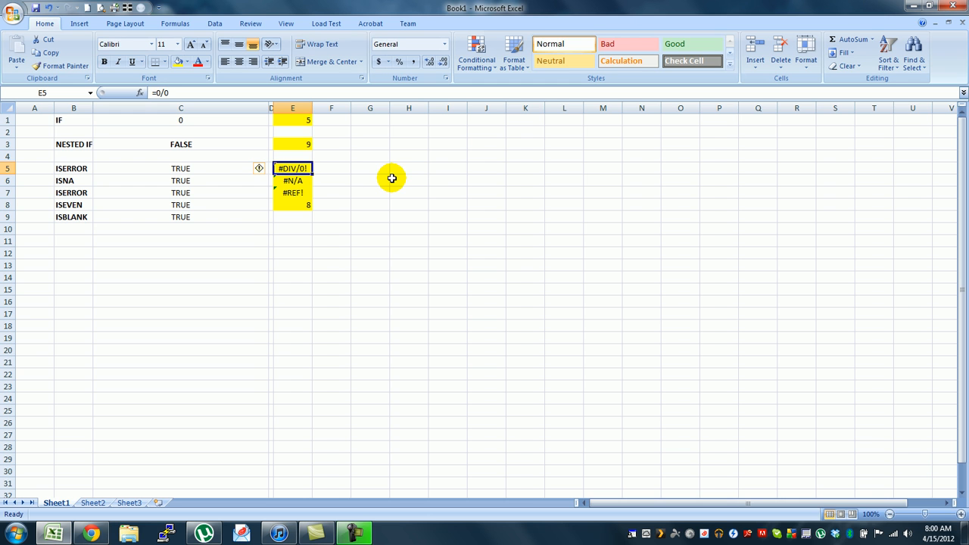
type("1")
key("Return")
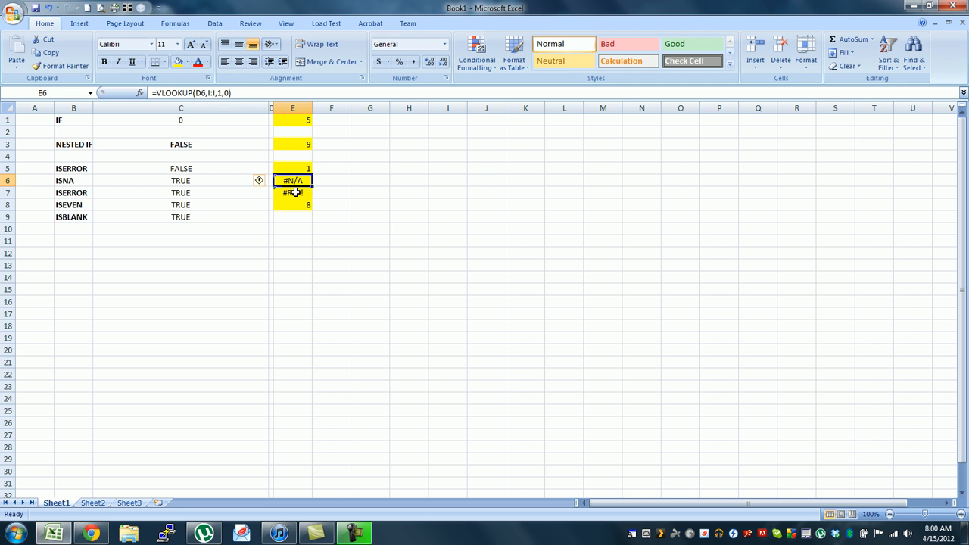
Step: Check the formula in C6 beside the ISNA label and test it by entering 2 in E6
left_click(205, 180)
left_click(126, 178)
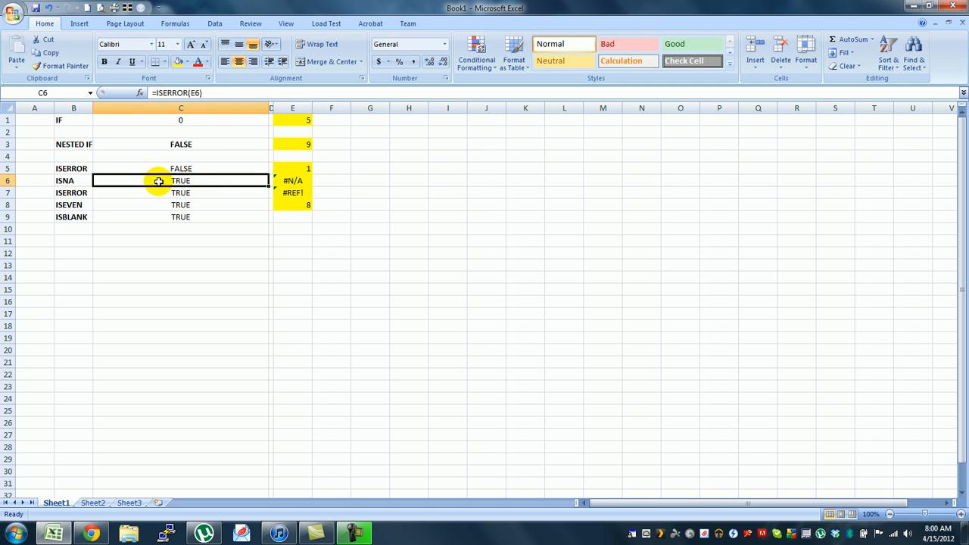
left_click(294, 182)
type("2")
key("Return")
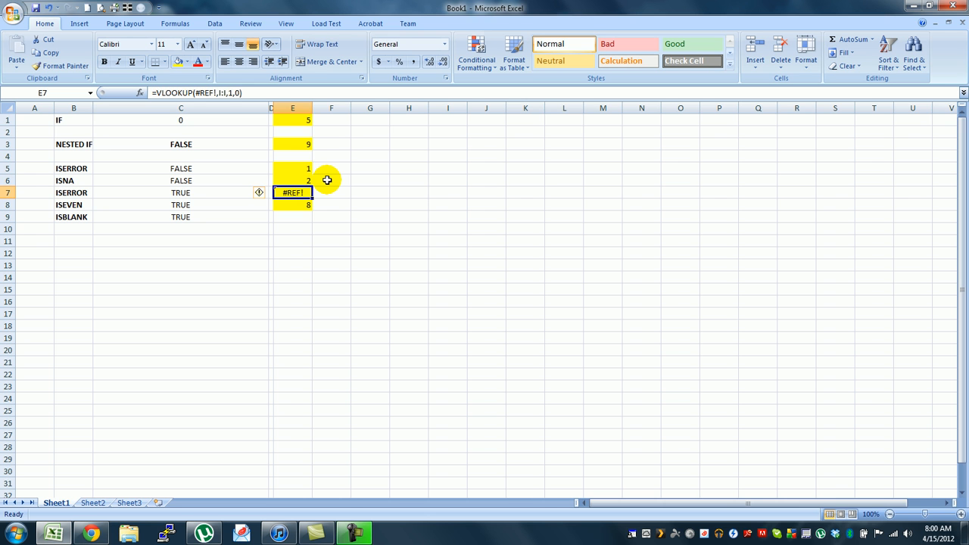
Step: Change the label in B7 to IFERROR
left_click(159, 192)
left_click(83, 191)
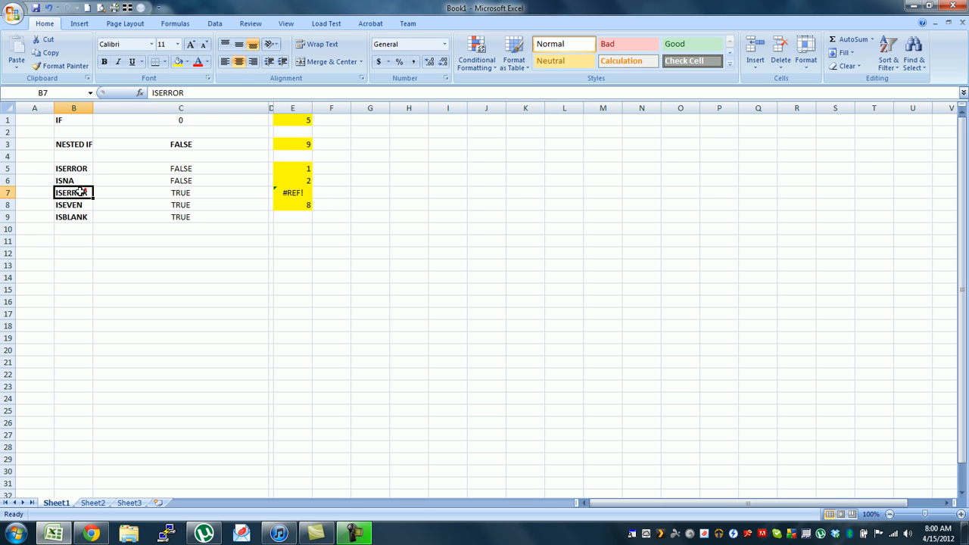
left_click(155, 92)
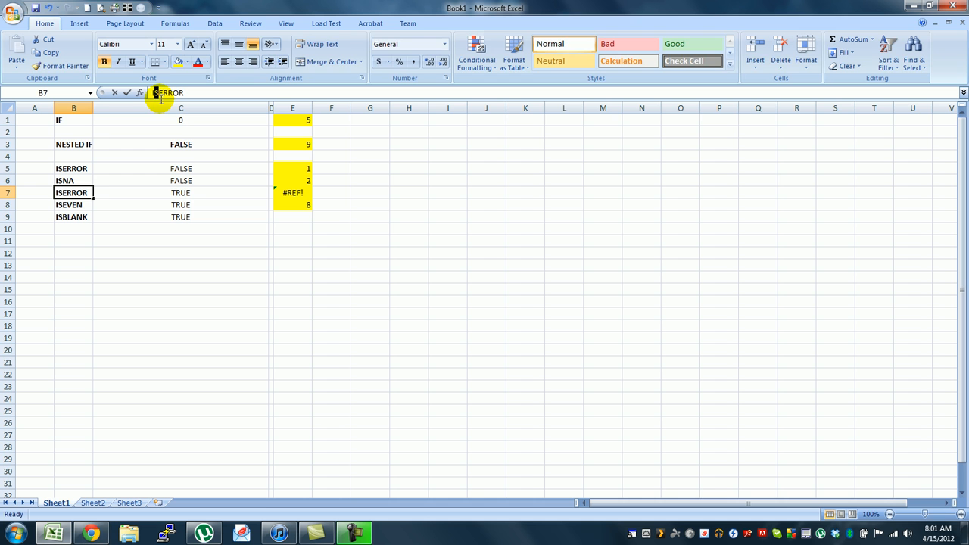
type("F")
key("Return")
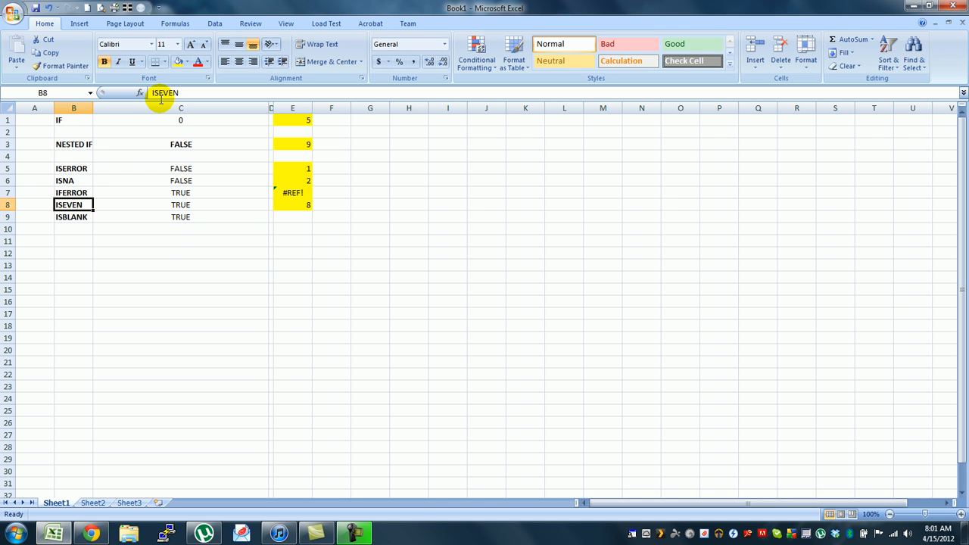
Step: Replace the formula in C7 with =IFERROR(E7,"TRUE")
left_click(173, 192)
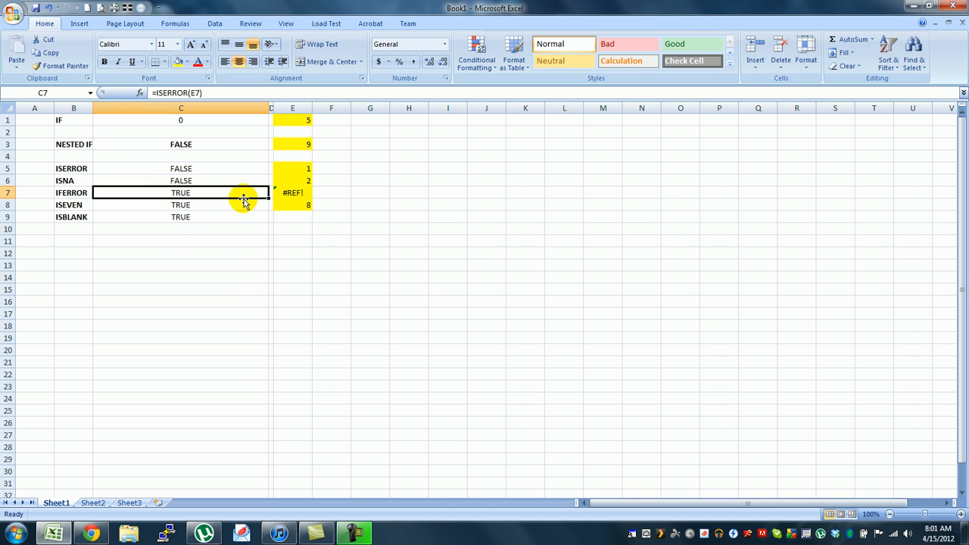
type("=if")
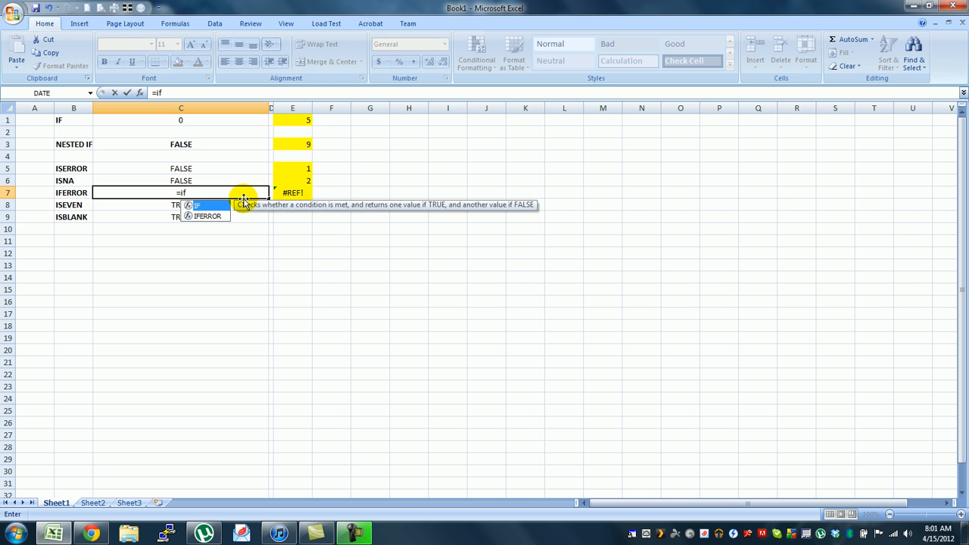
key("Down")
key("Tab")
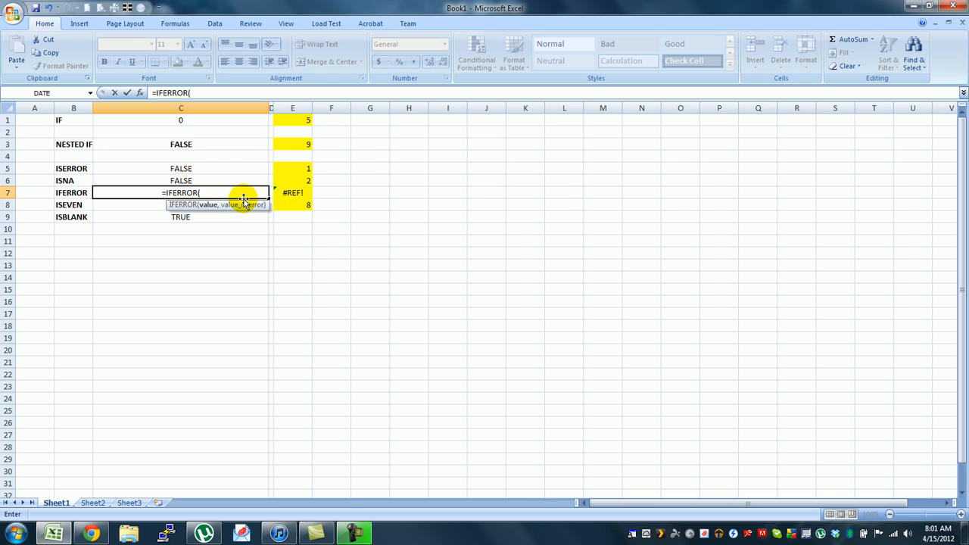
left_click(295, 193)
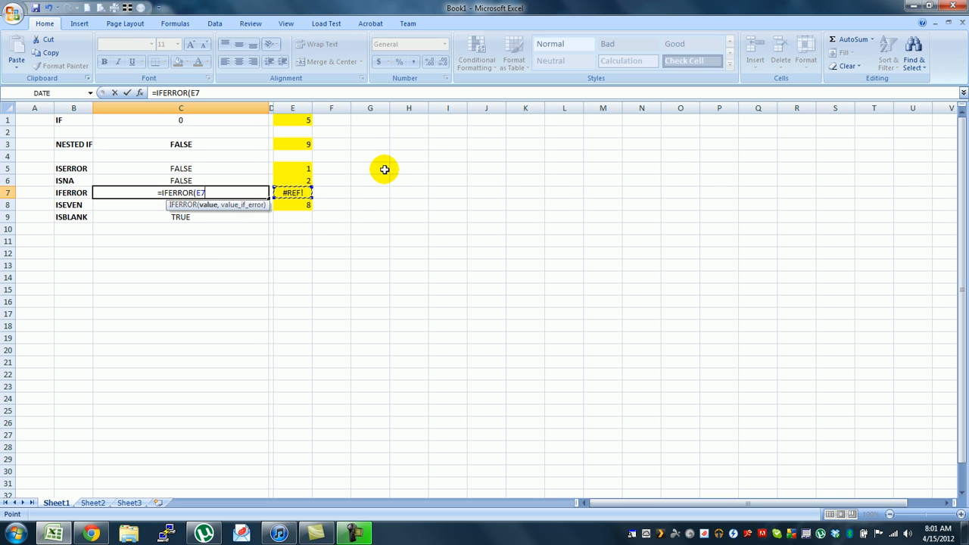
type(",")
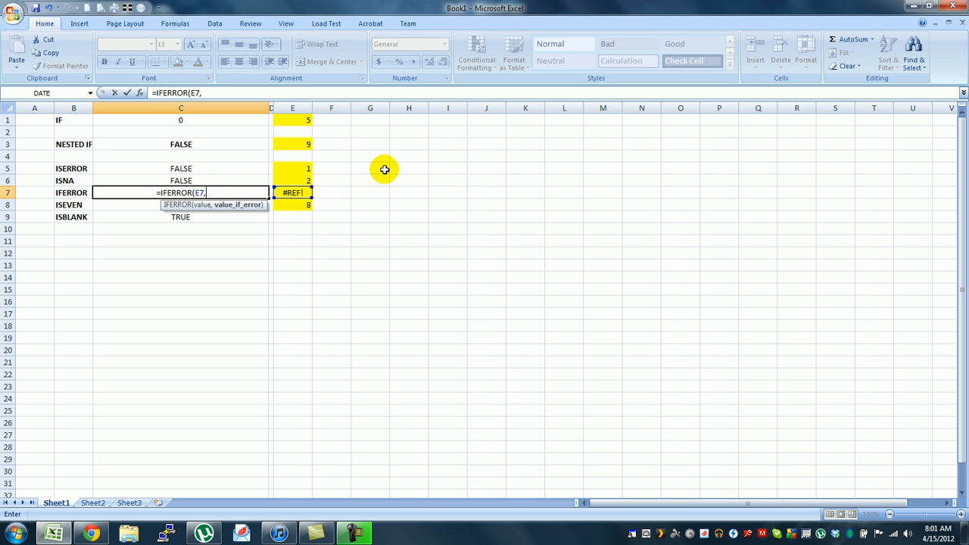
type("\"TRUE")
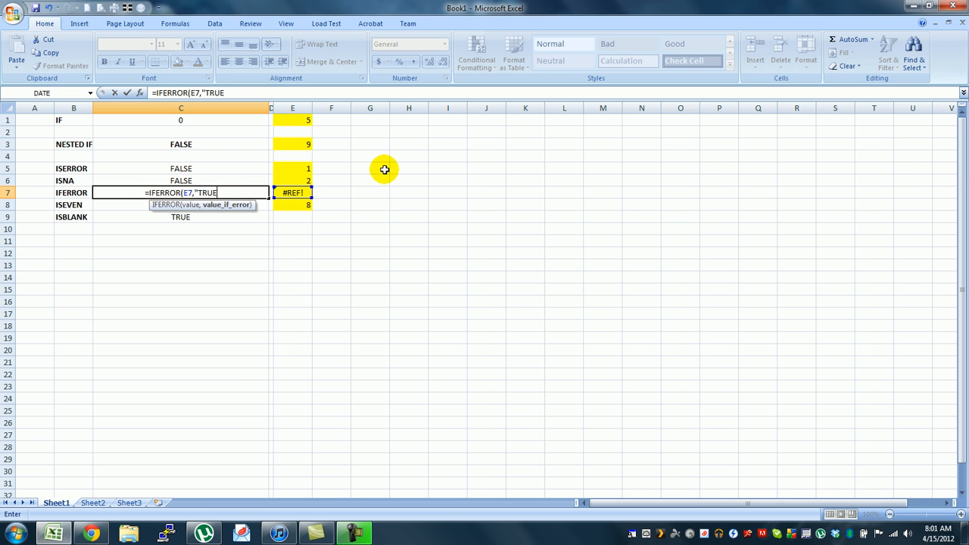
type("\")")
key("Return")
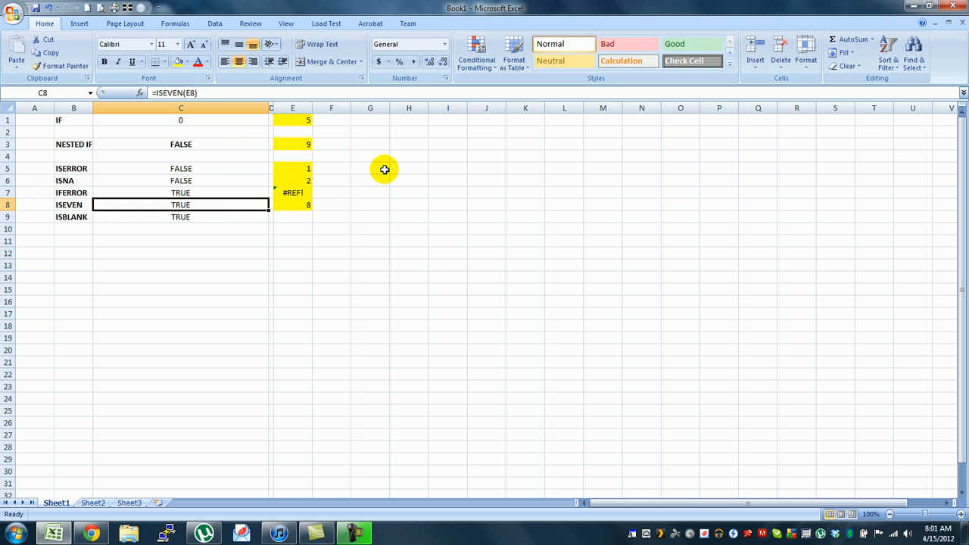
Step: Test the IFERROR formula in C7 by replacing E7's lookup with the error-free calculation =8*8/8-8
left_click(185, 191)
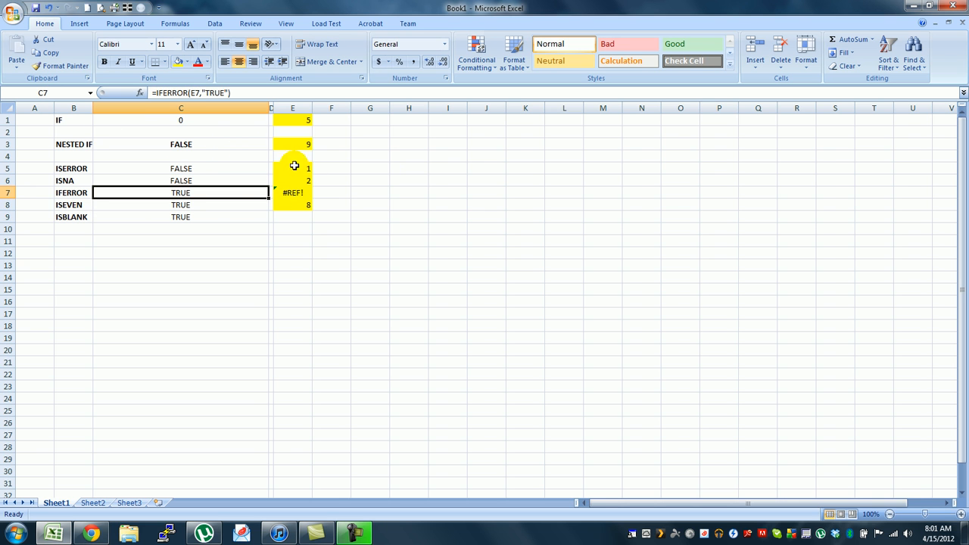
left_click(295, 194)
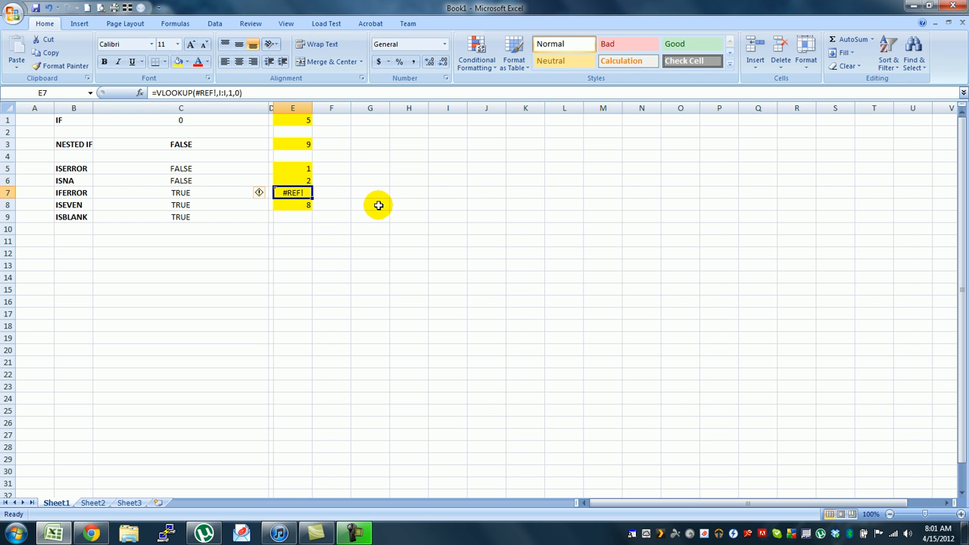
type("=")
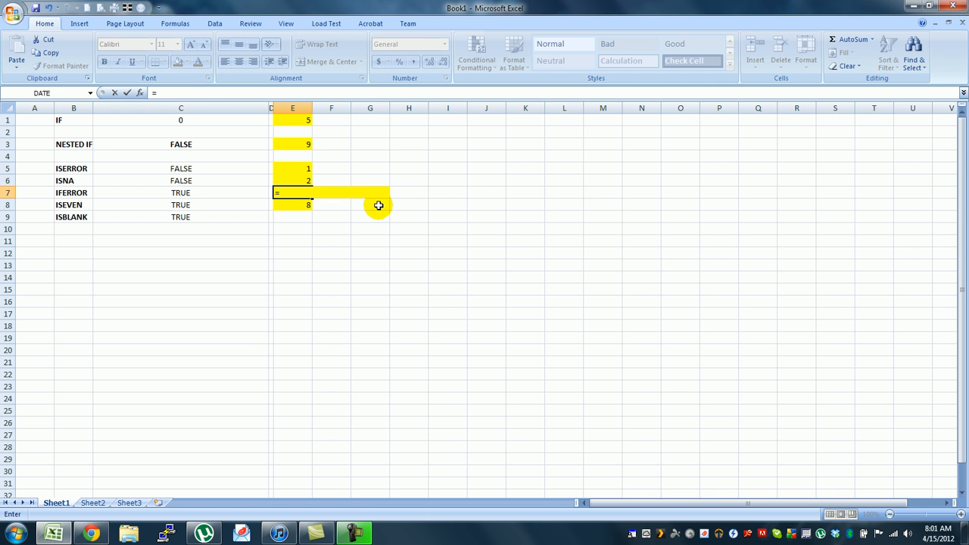
type("8*8/2")
key("BackSpace")
type("8-8")
key("Return")
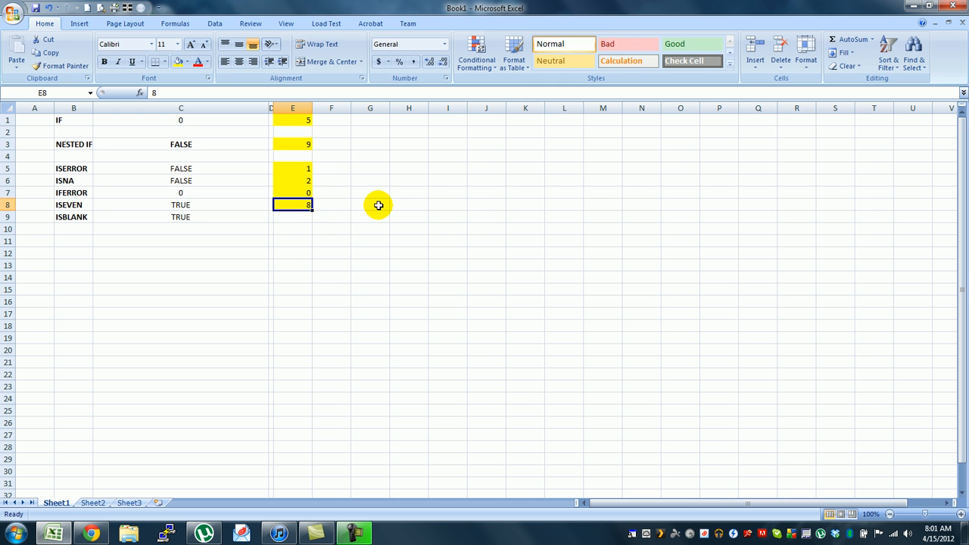
Step: Review the IFERROR formula in C7 without changing it and test it by entering 5 in E7
left_click(180, 192)
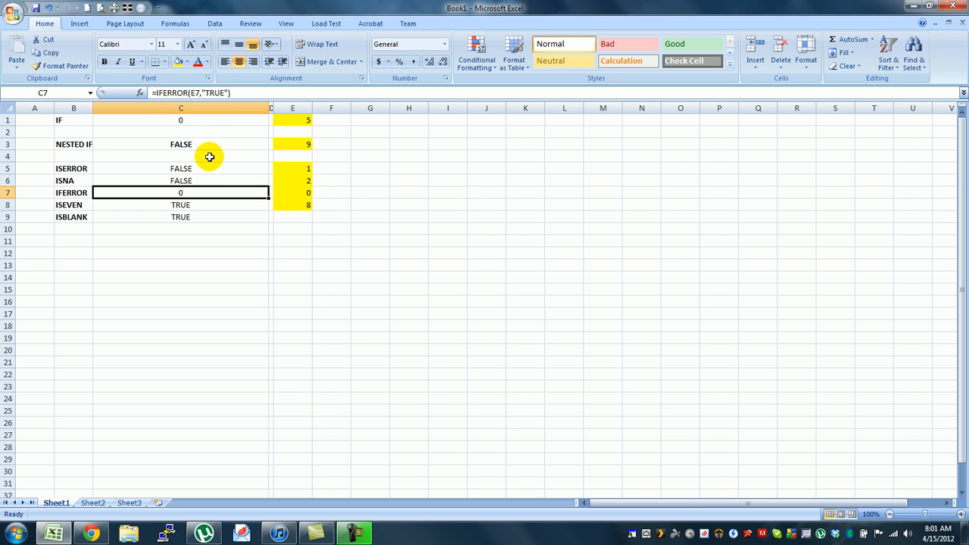
left_click(231, 92)
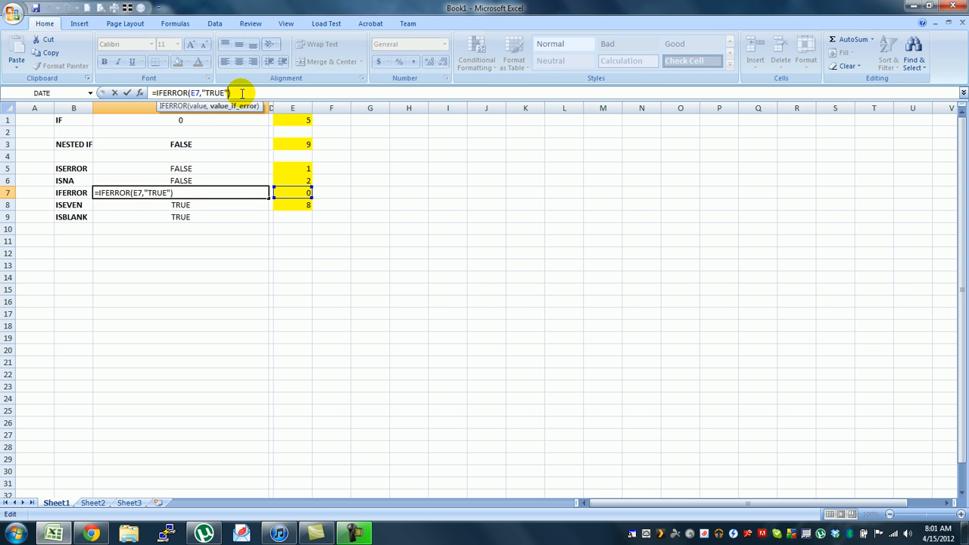
key("Escape")
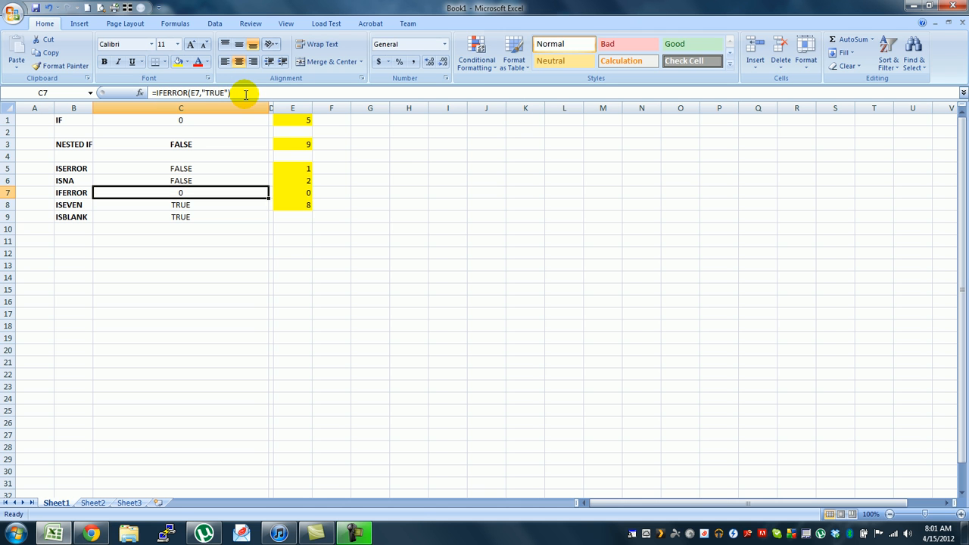
left_click(306, 192)
type("5")
key("Return")
left_click(305, 190)
type("5")
key("Return")
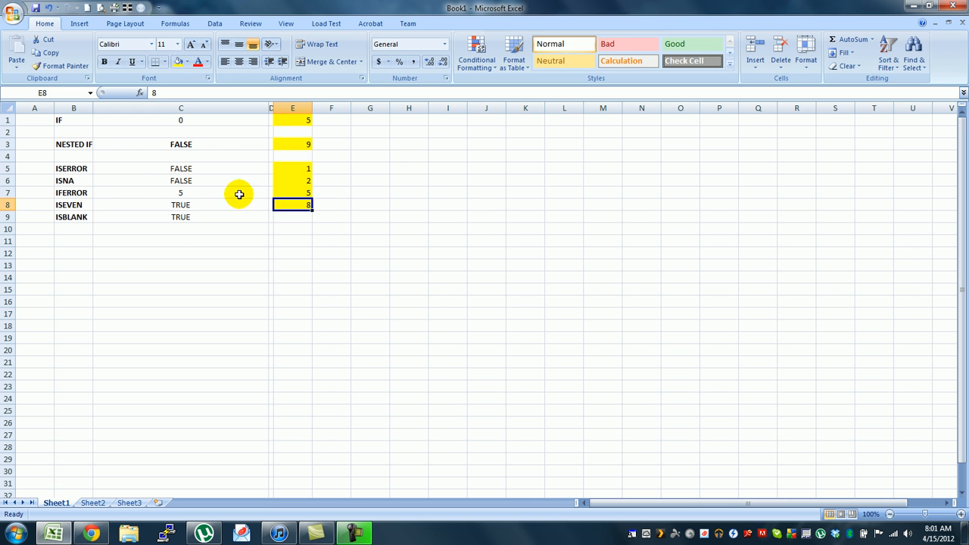
left_click(151, 205)
left_click_drag(449, 124, 417, 276)
scroll(418, 276, "up", 8)
scroll(418, 276, "up", 20)
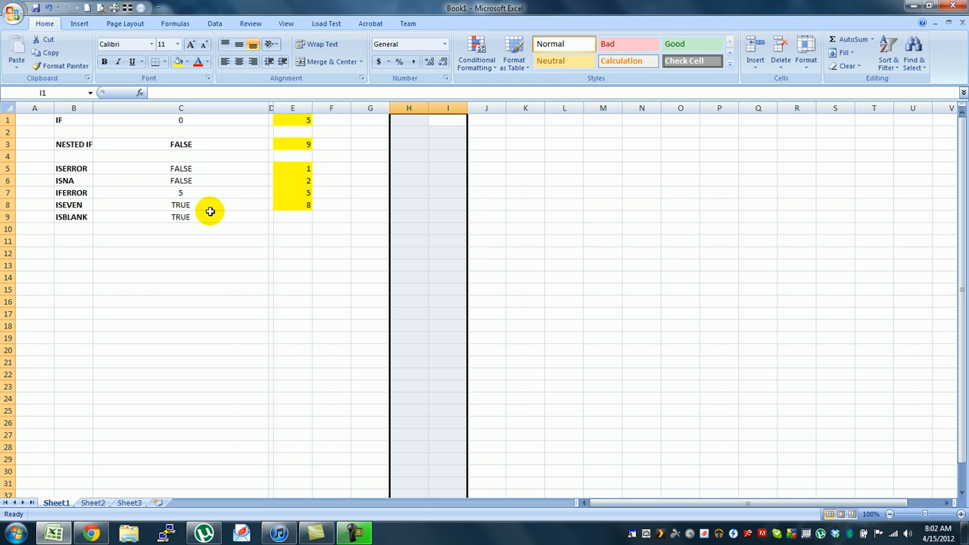
Step: Test the ISBLANK formula in C9 by entering a space in E9 and clearing the cell again
left_click(277, 217)
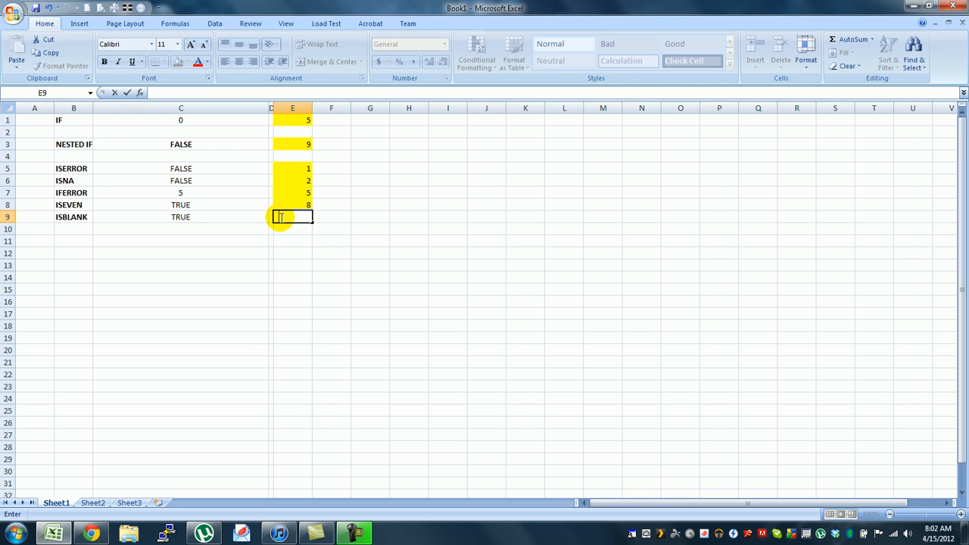
key("Return")
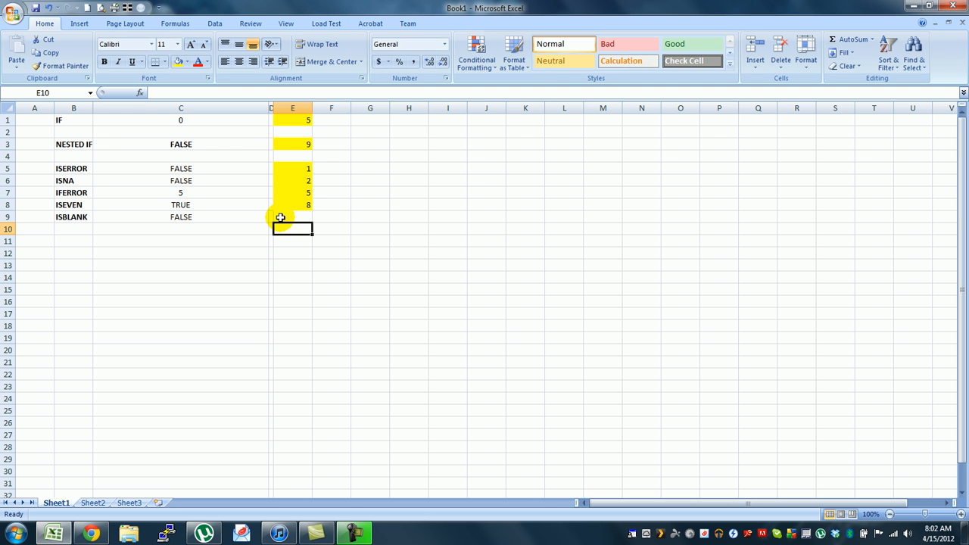
left_click(280, 217)
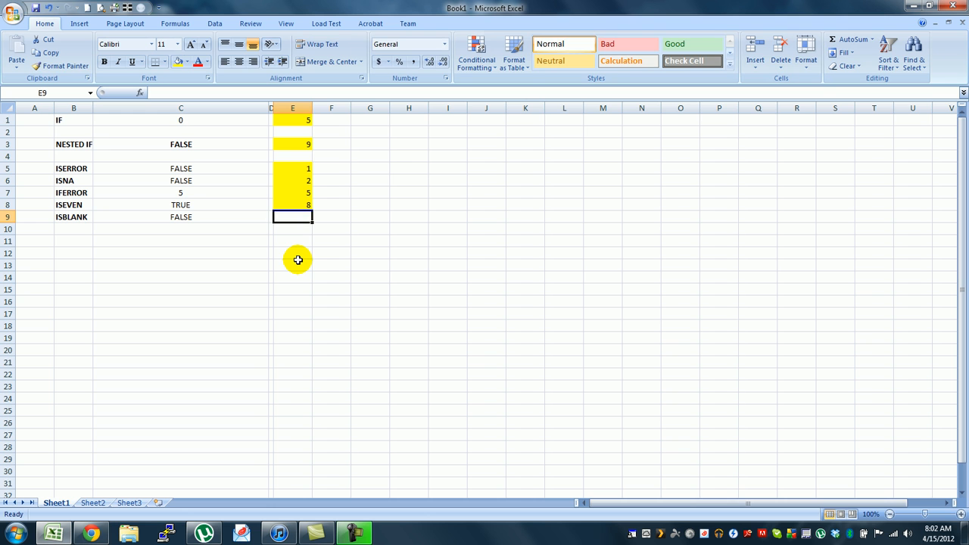
key("Return")
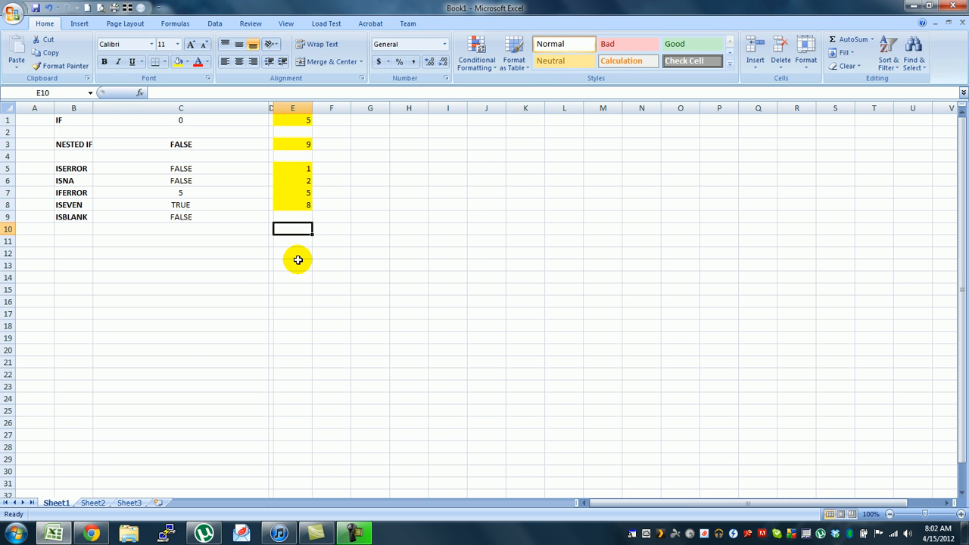
left_click(295, 217)
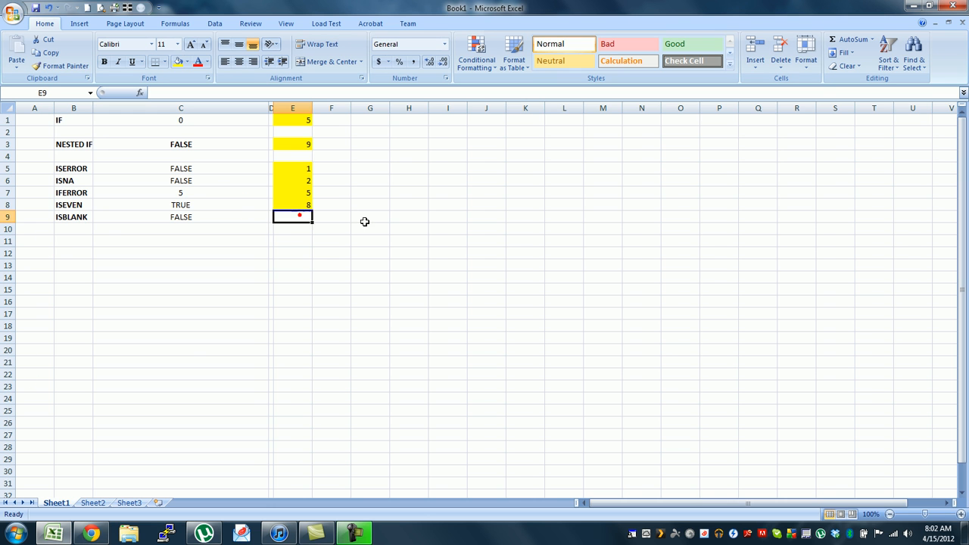
key("Delete")
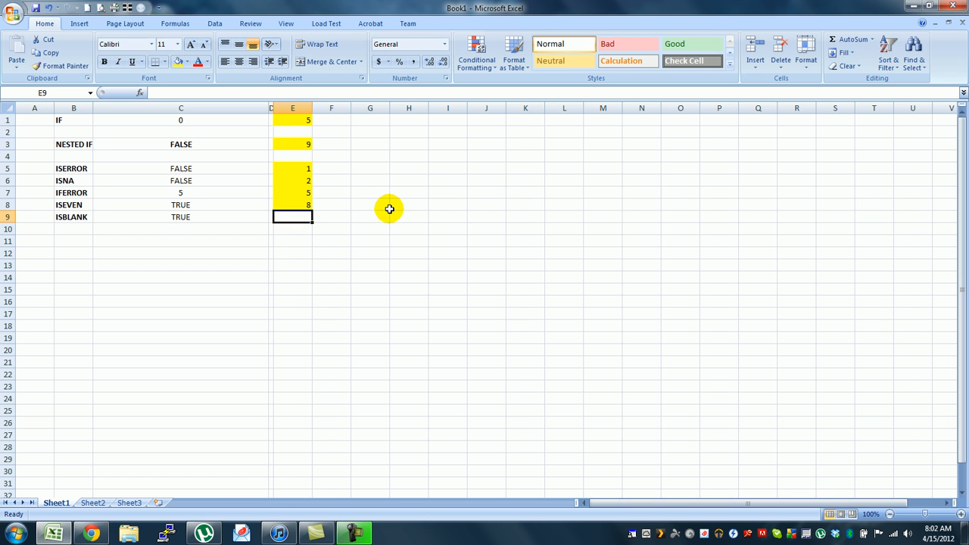